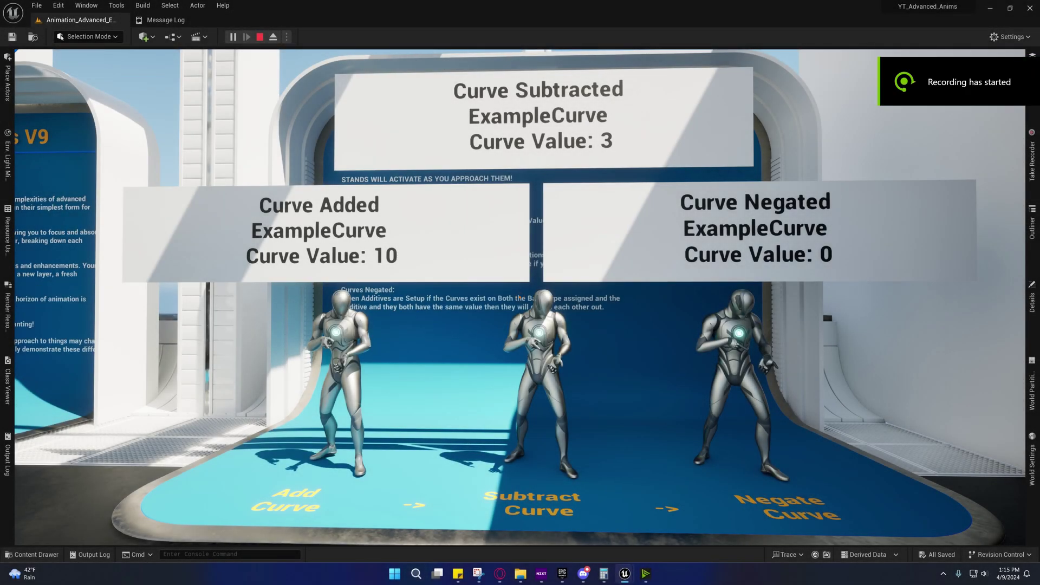
- View the added, subtracted and negated curve displays in the running level and stop the play session
key(d)
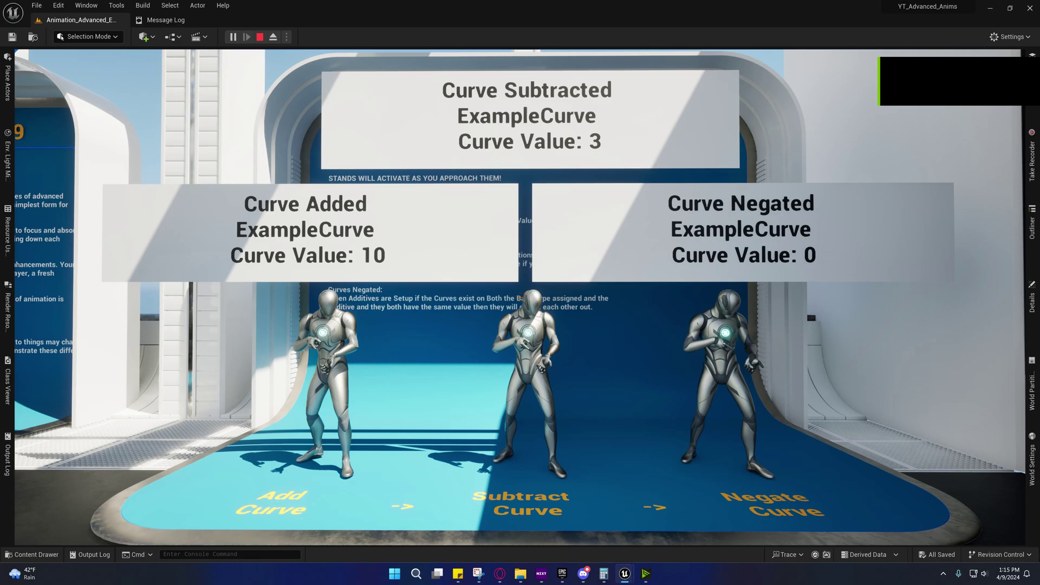
key(w)
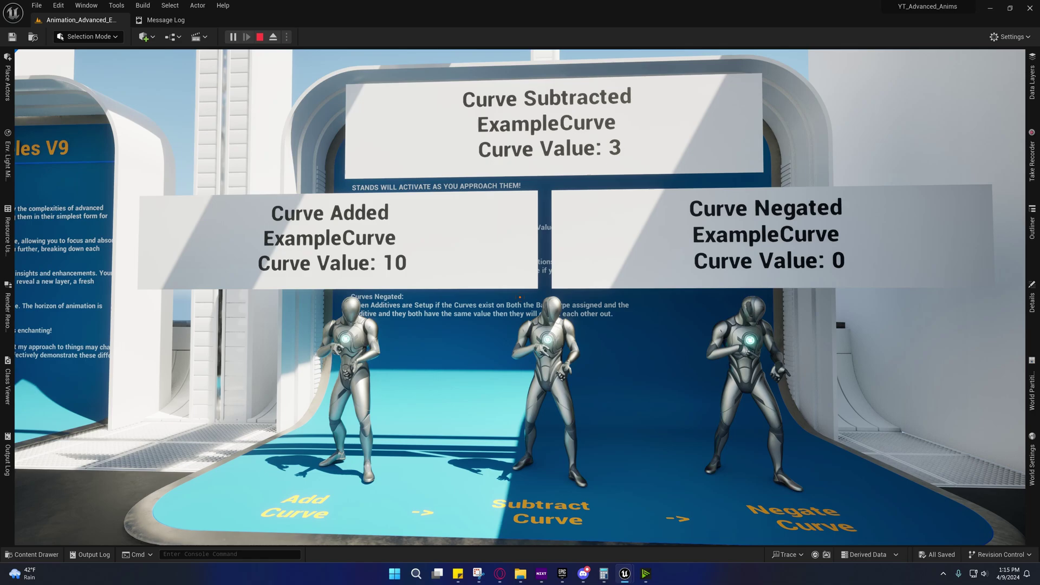
key(w)
key(d)
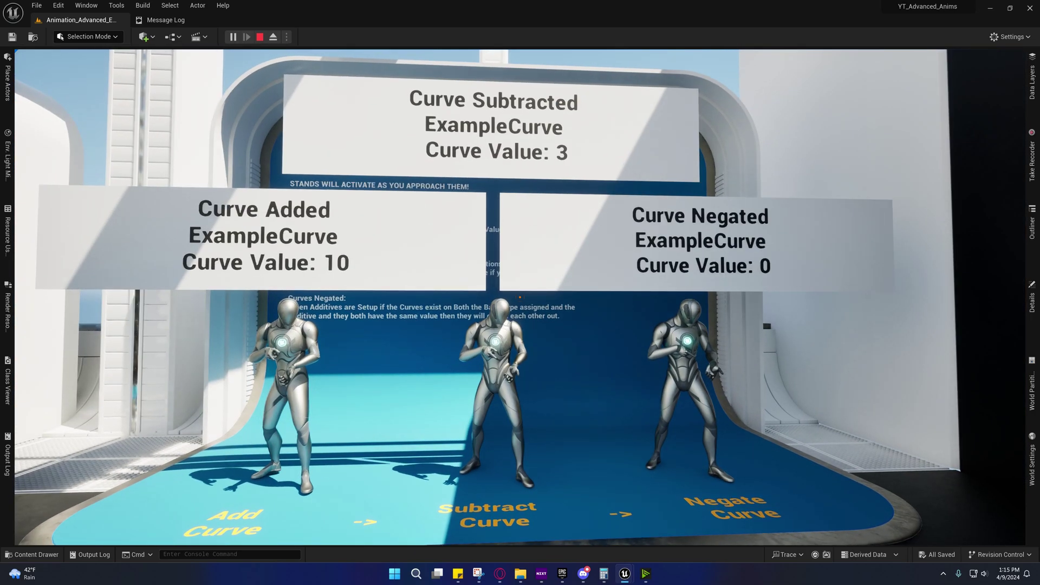
key(shift+F1)
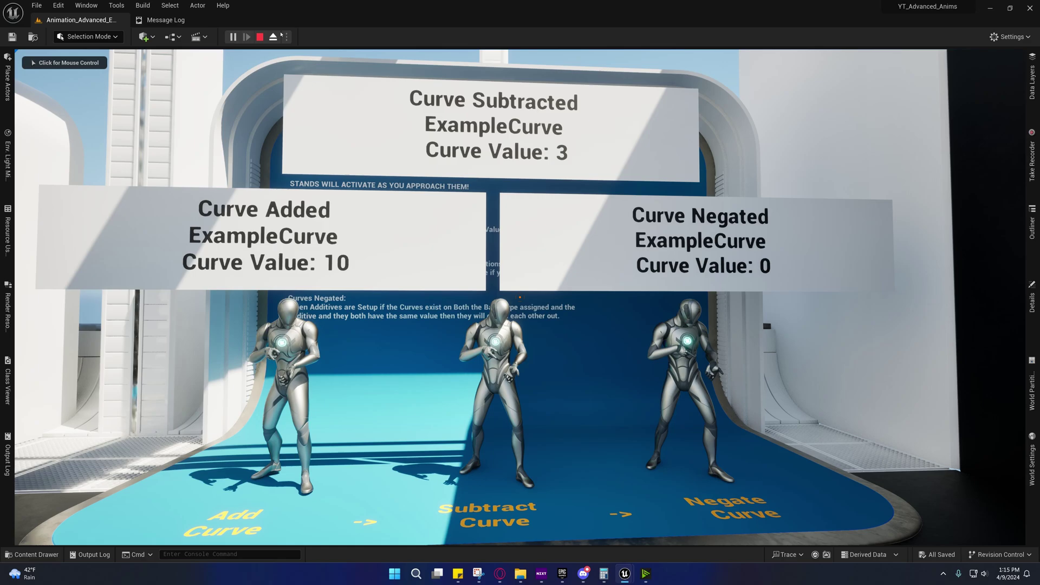
click(261, 37)
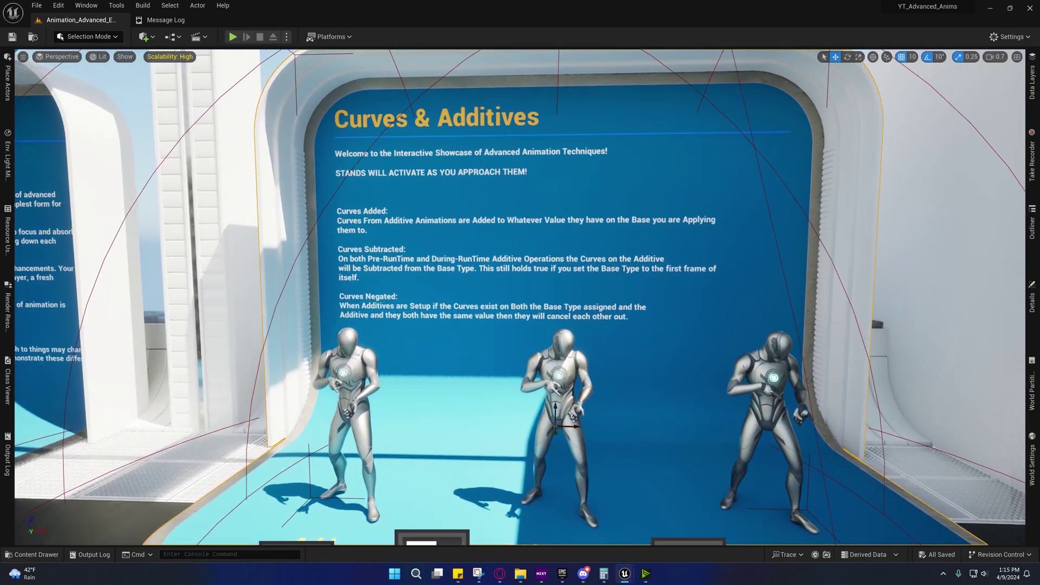
- Open the 4-0_Curves_And_Additives_Curves_Add animation blueprint assigned to the skeletal mesh of the Add Curve character
key(s)
mouse_move(471, 525)
right_down()
mouse_move(478, 513)
mouse_move(472, 525)
right_up()
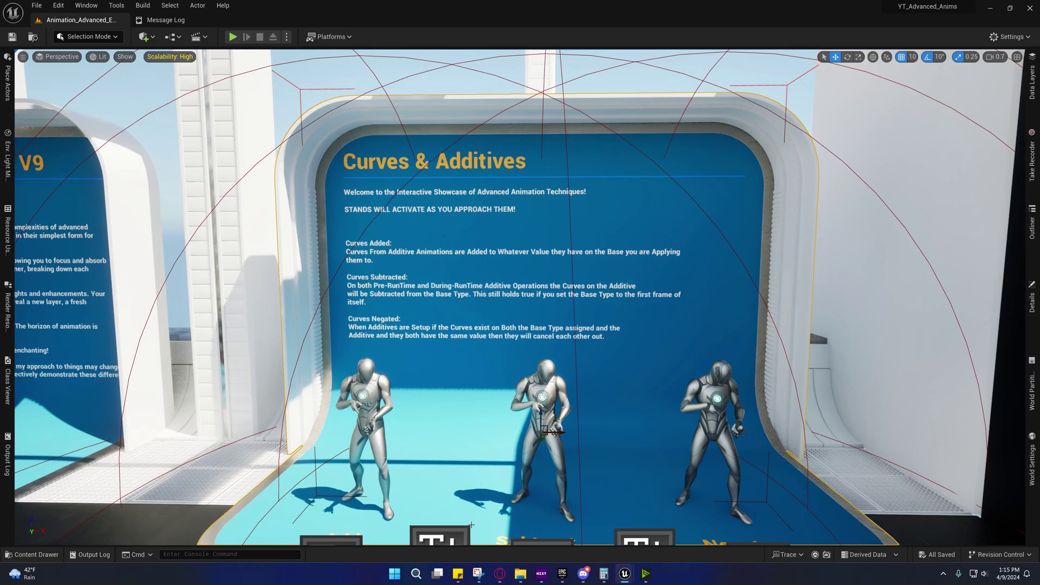
click(34, 553)
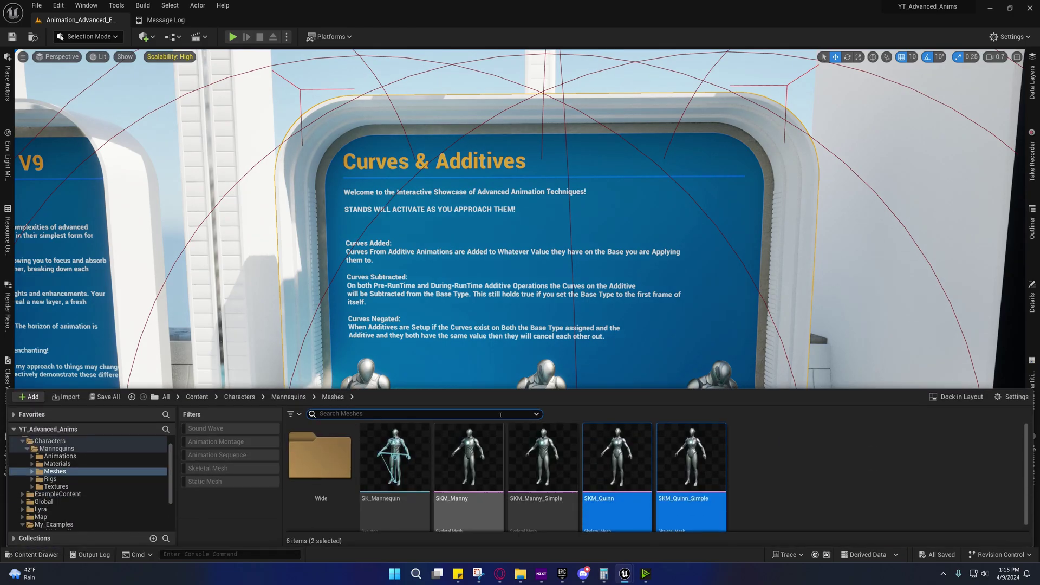
click(469, 352)
right_drag(469, 352, 469, 390)
click(387, 316)
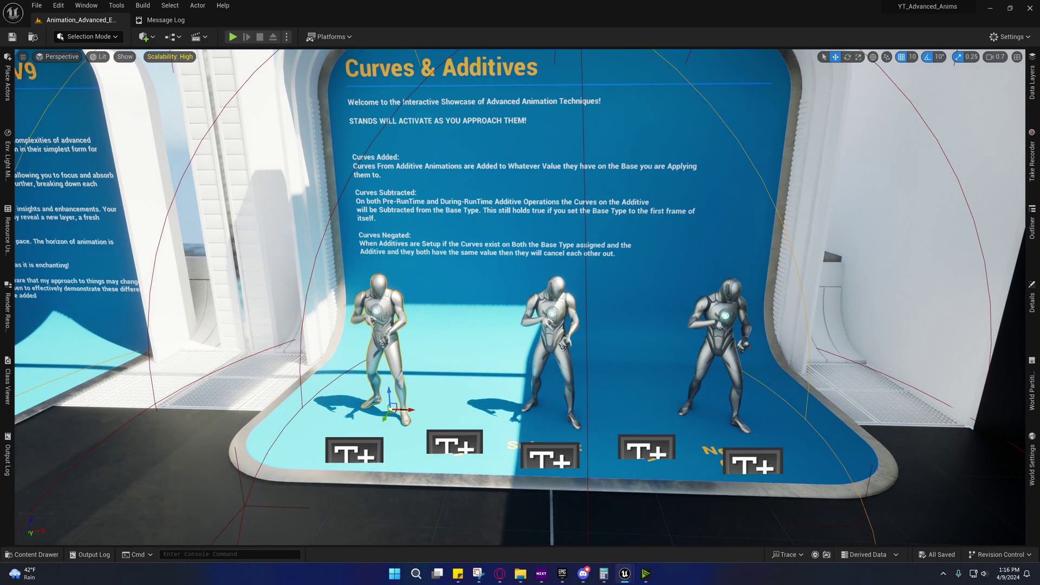
click(1031, 297)
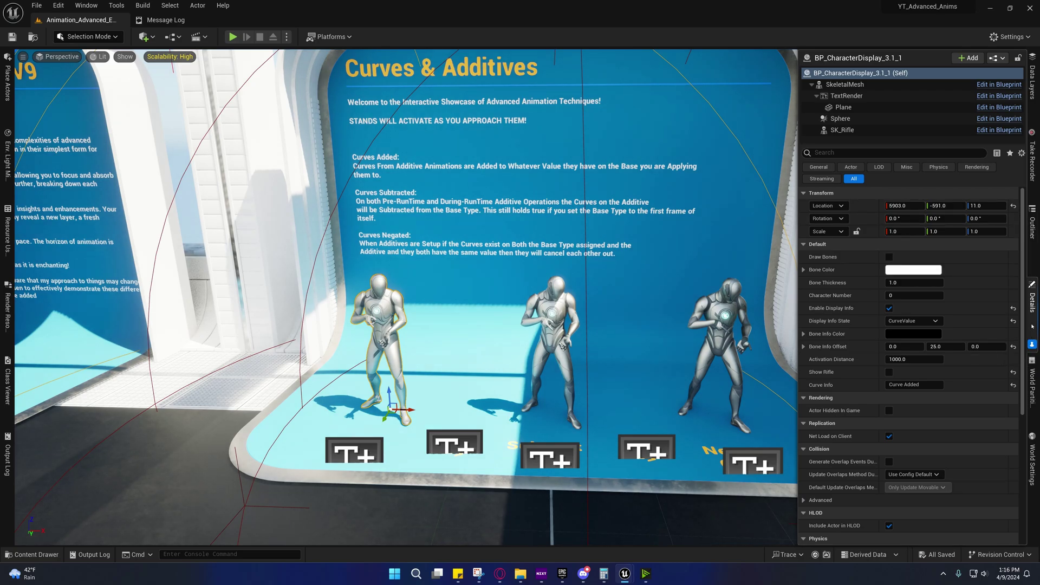
click(845, 85)
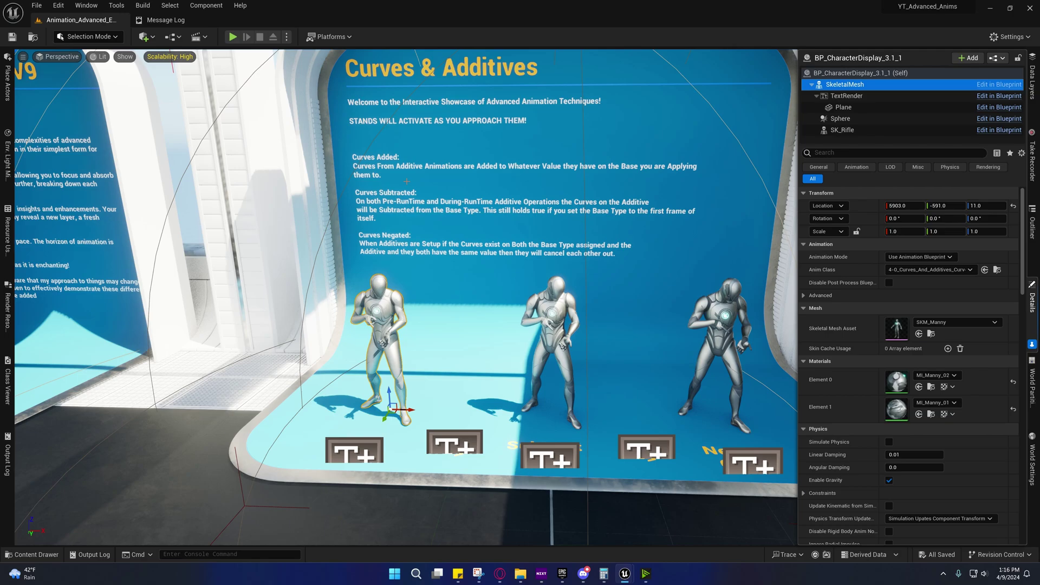
click(997, 270)
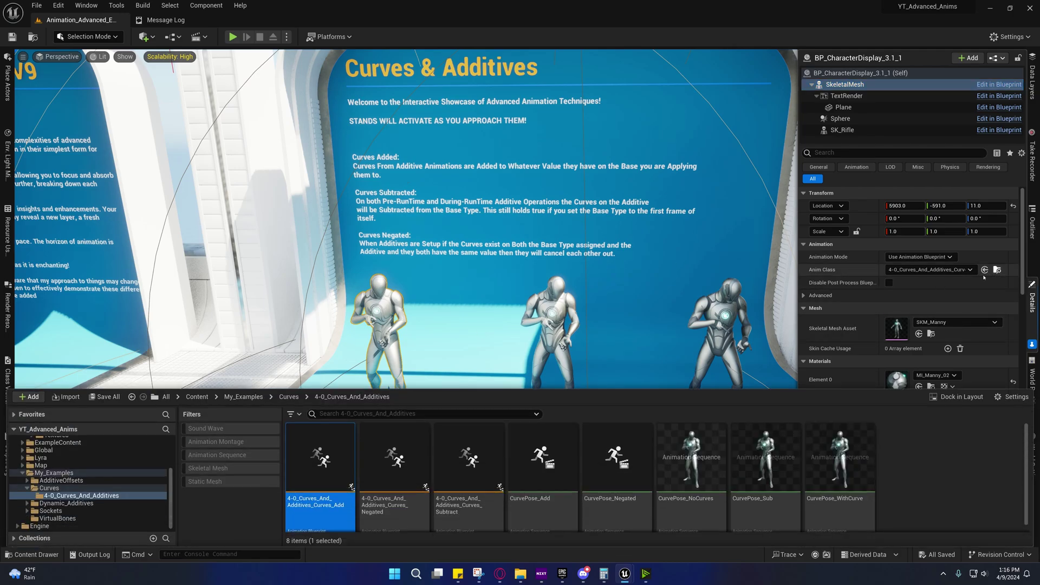
double_click(341, 463)
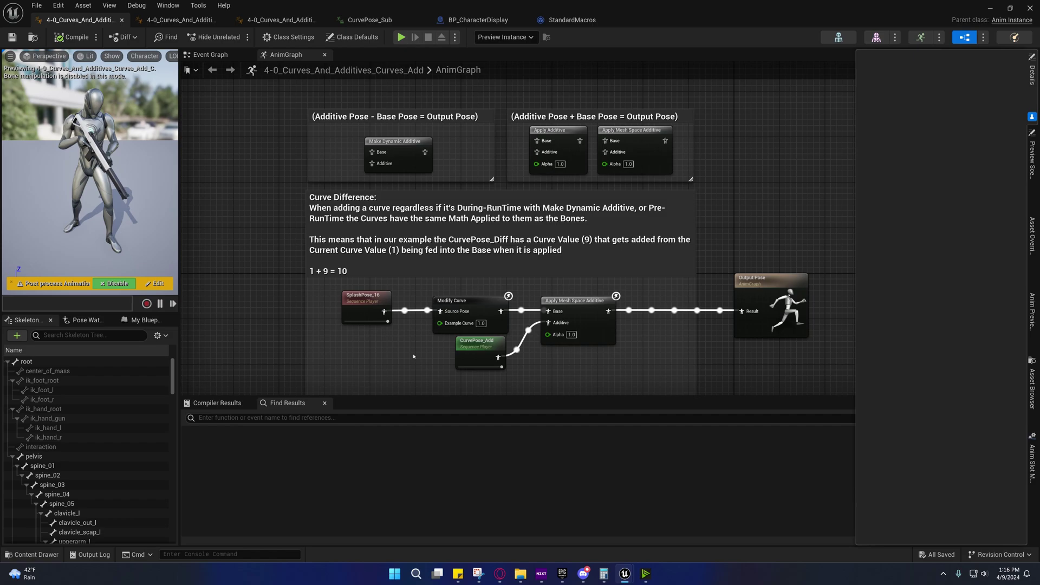
- Examine the Curves_Add AnimGraph nodes and open the CurvePose_Add sequence to check its additive settings
right_drag(413, 356, 381, 286)
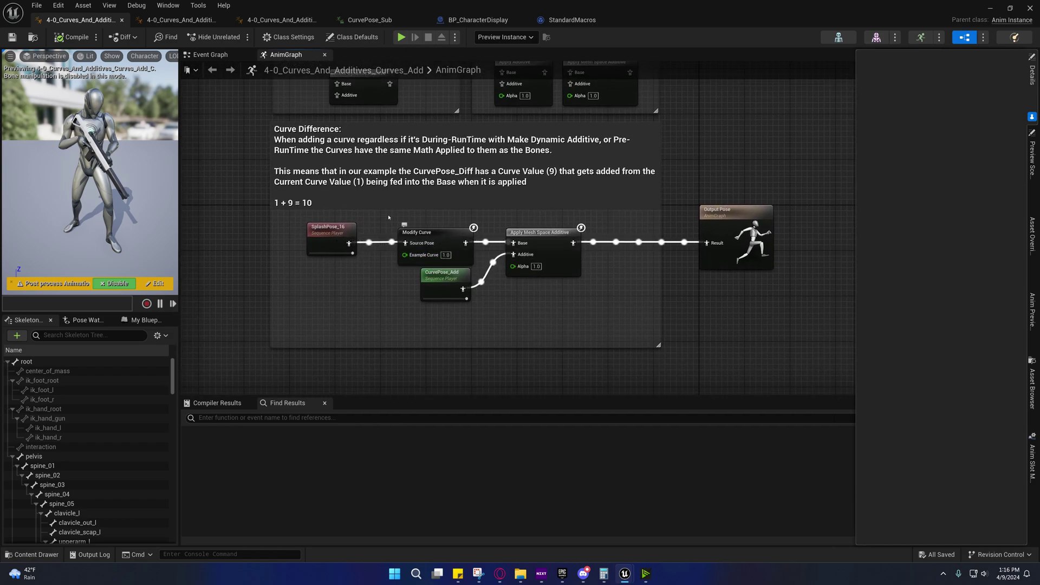
right_drag(362, 265, 319, 267)
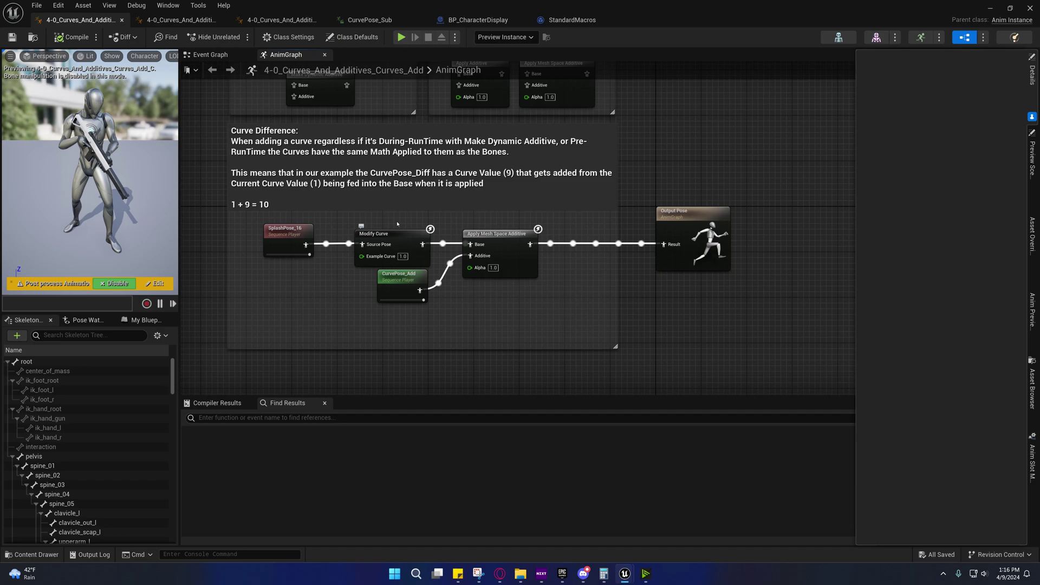
right_click(409, 252)
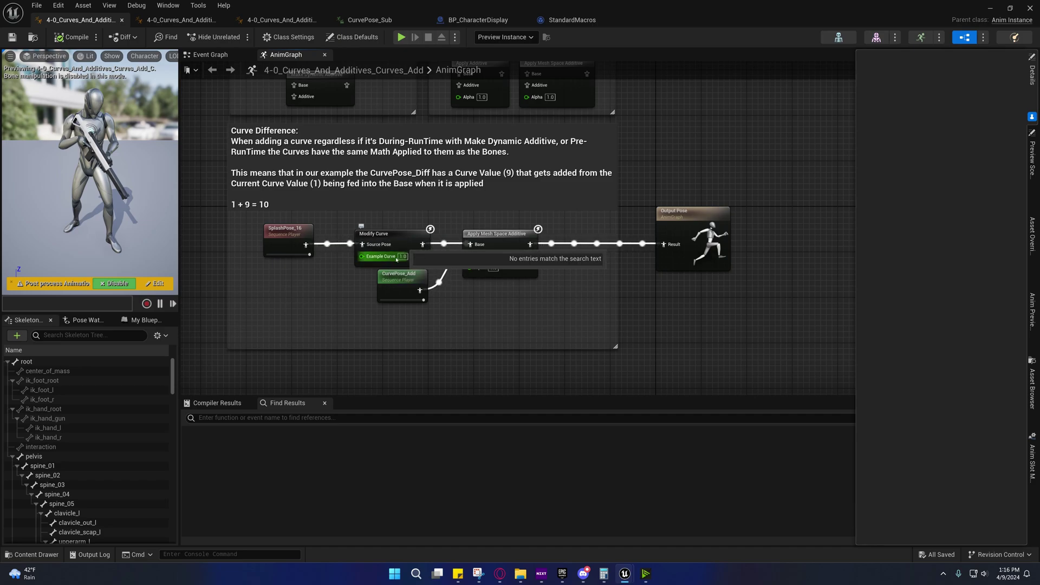
click(378, 291)
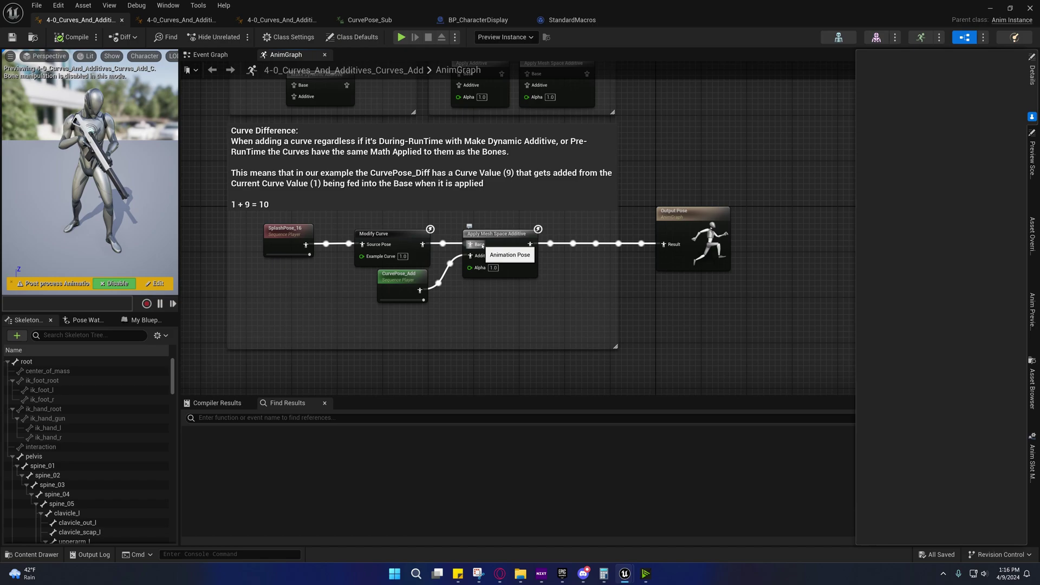
right_click(394, 261)
key(Escape)
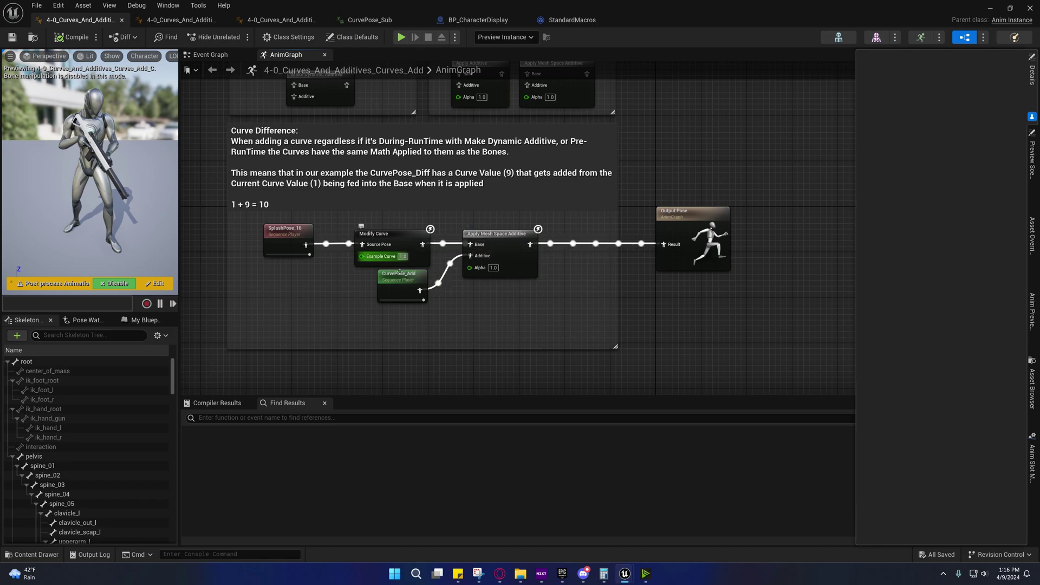
double_click(398, 279)
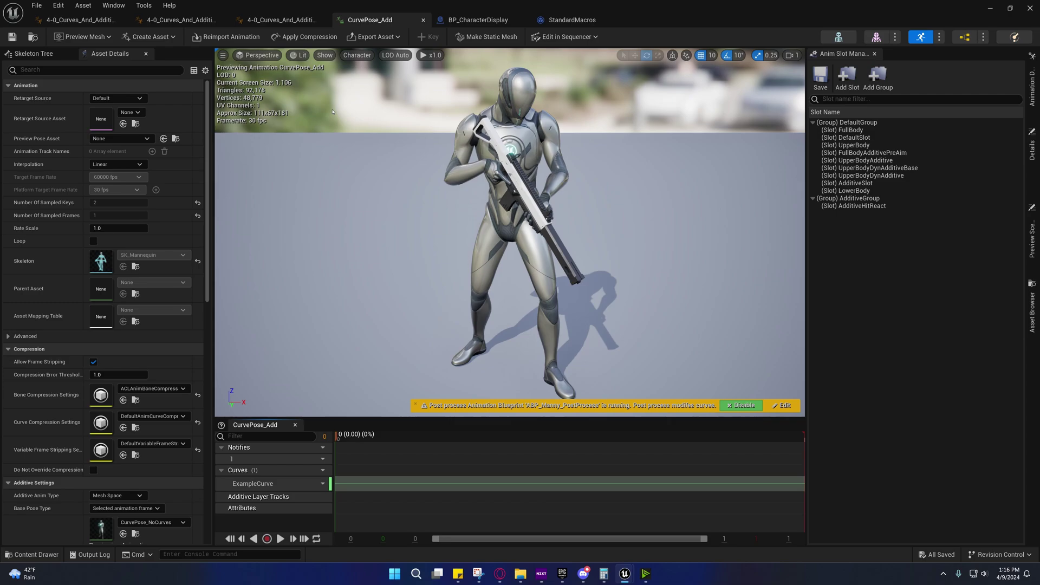
scroll(170, 319, down, 3)
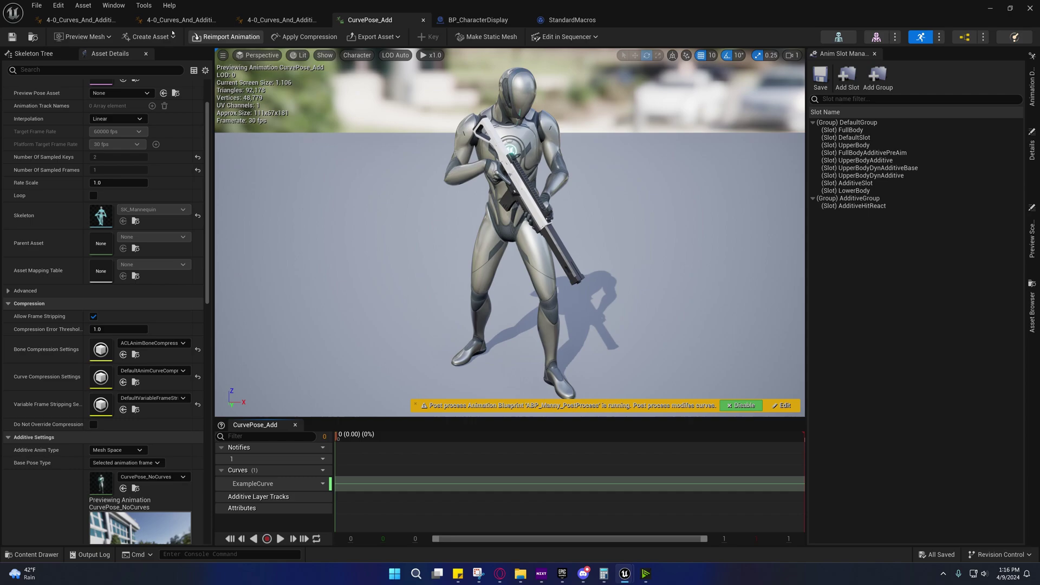
- Return to the Curves_Add AnimGraph and examine the additive pose formula comments alongside the Apply Mesh Space Additive pins
click(80, 22)
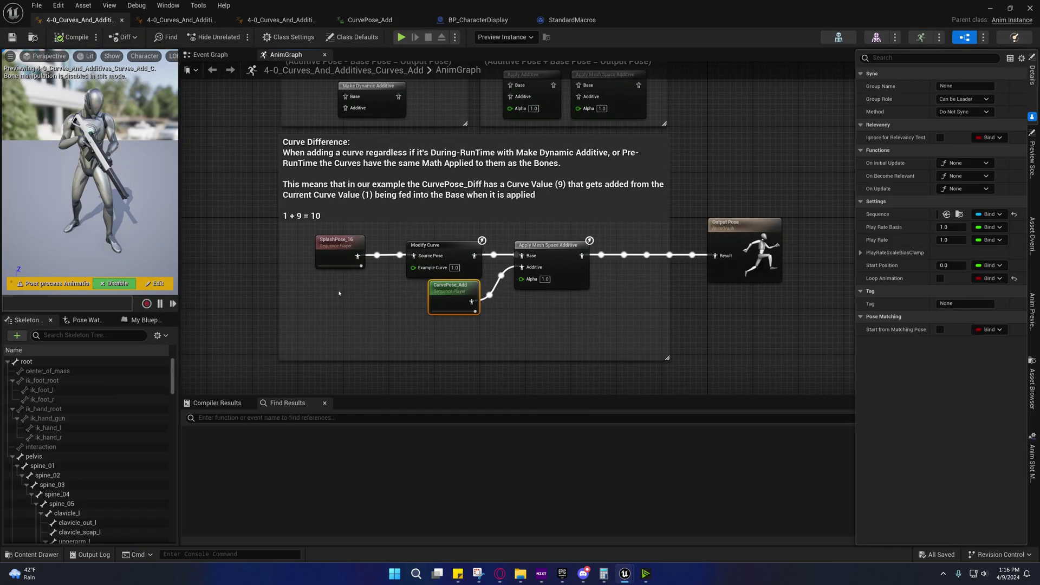
right_drag(395, 105, 211, 218)
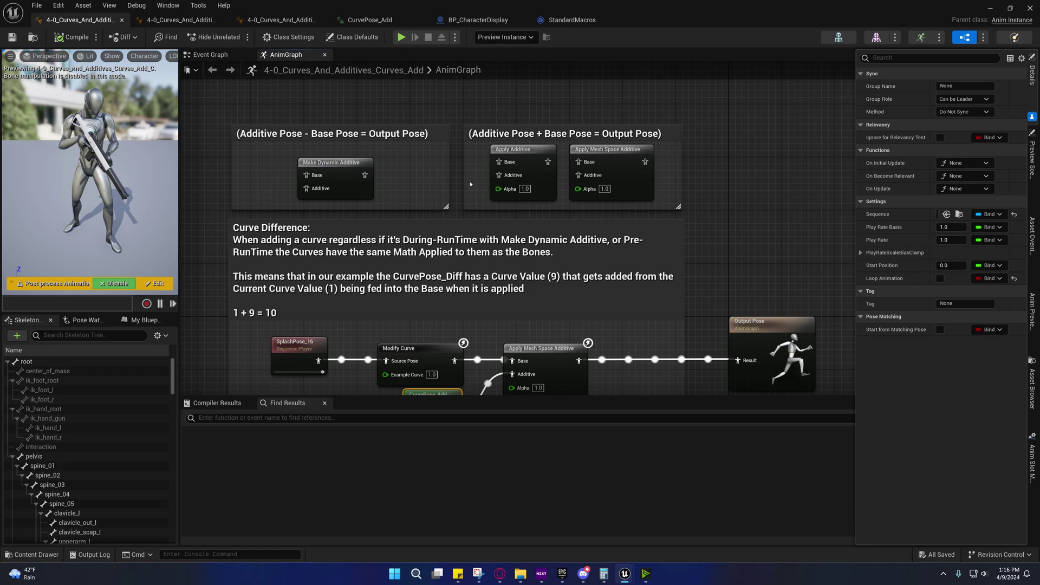
right_drag(483, 175, 397, 189)
right_drag(476, 190, 487, 165)
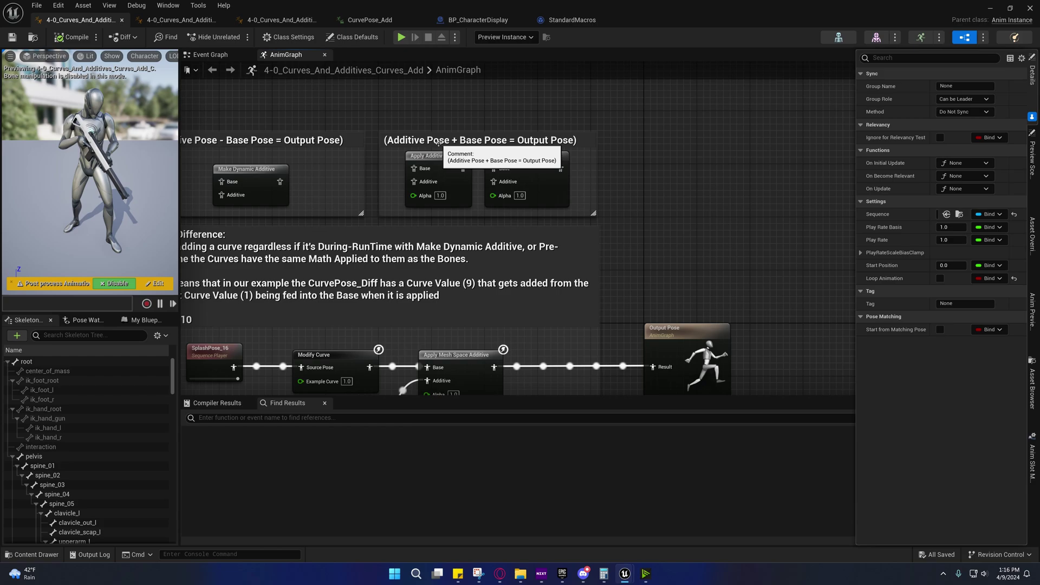
right_drag(444, 140, 445, 106)
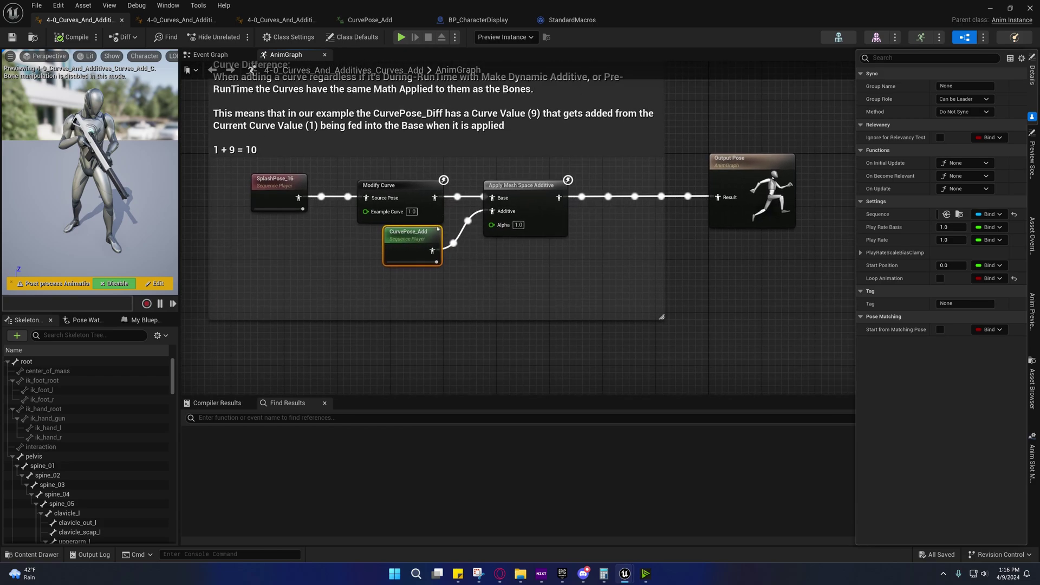
drag(436, 250, 510, 280)
right_drag(505, 154, 464, 268)
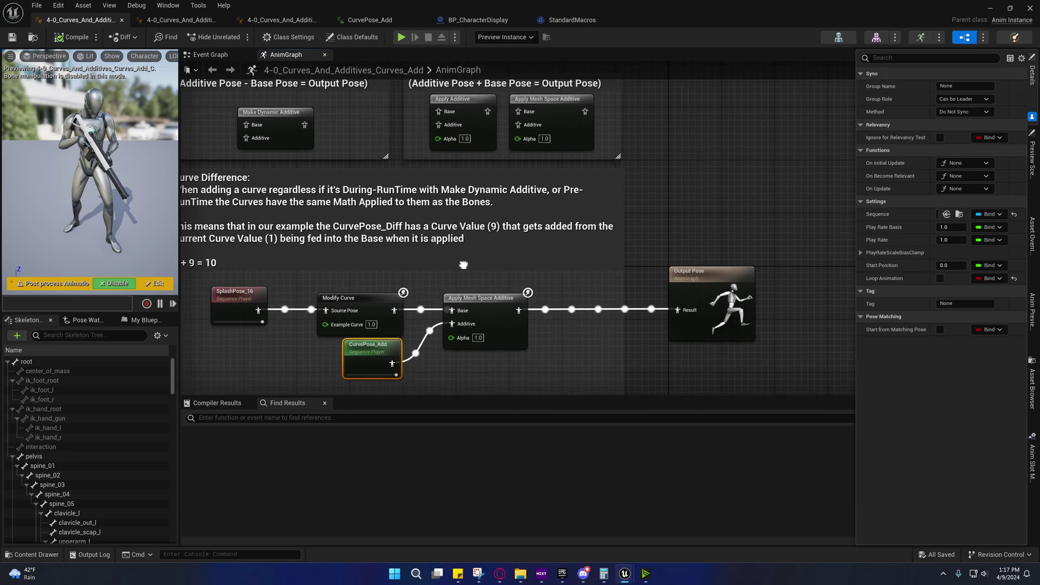
drag(452, 325, 439, 378)
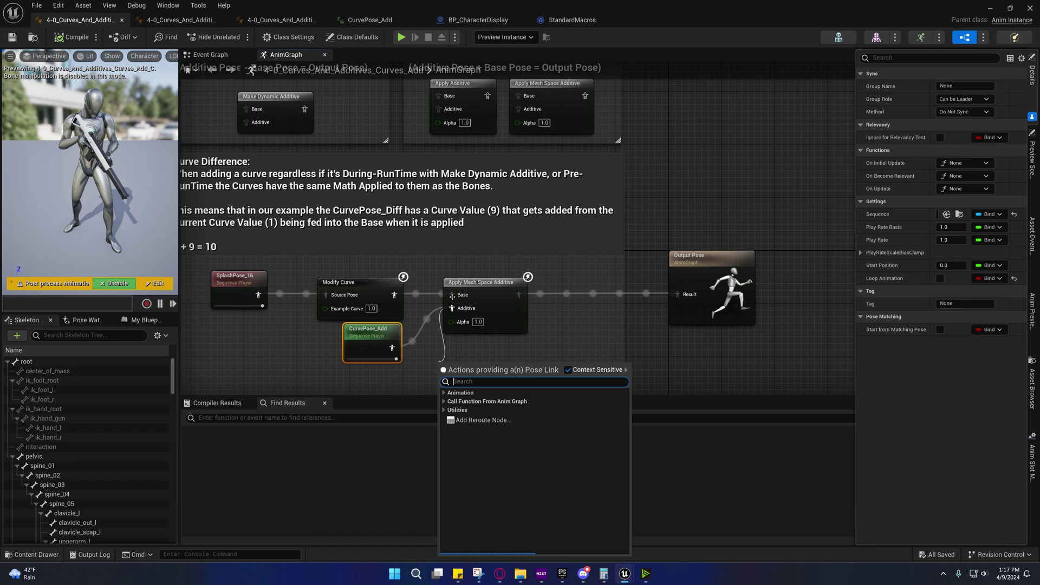
right_drag(457, 164, 392, 318)
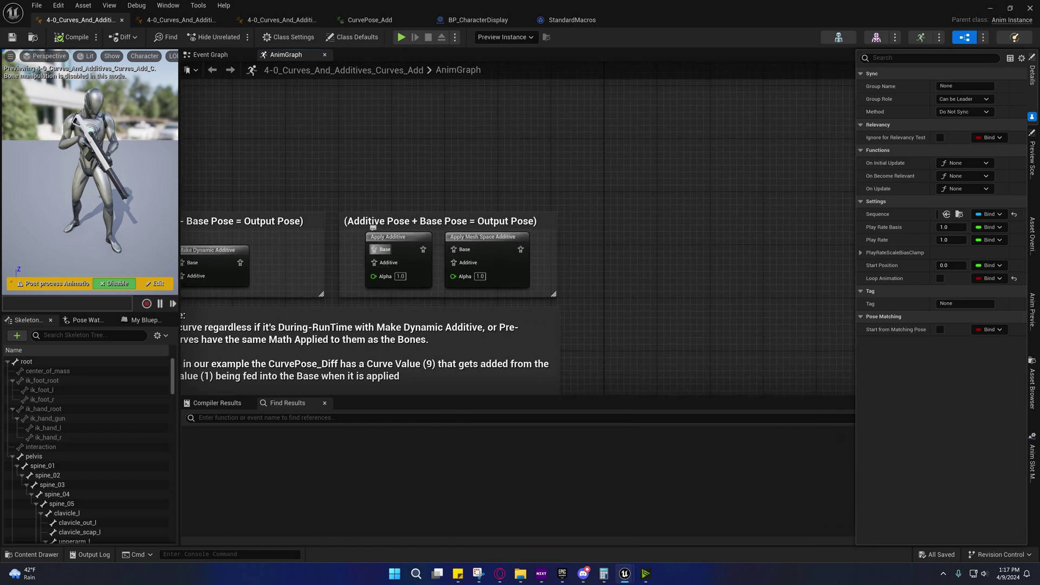
drag(375, 249, 340, 254)
right_drag(334, 232, 353, 203)
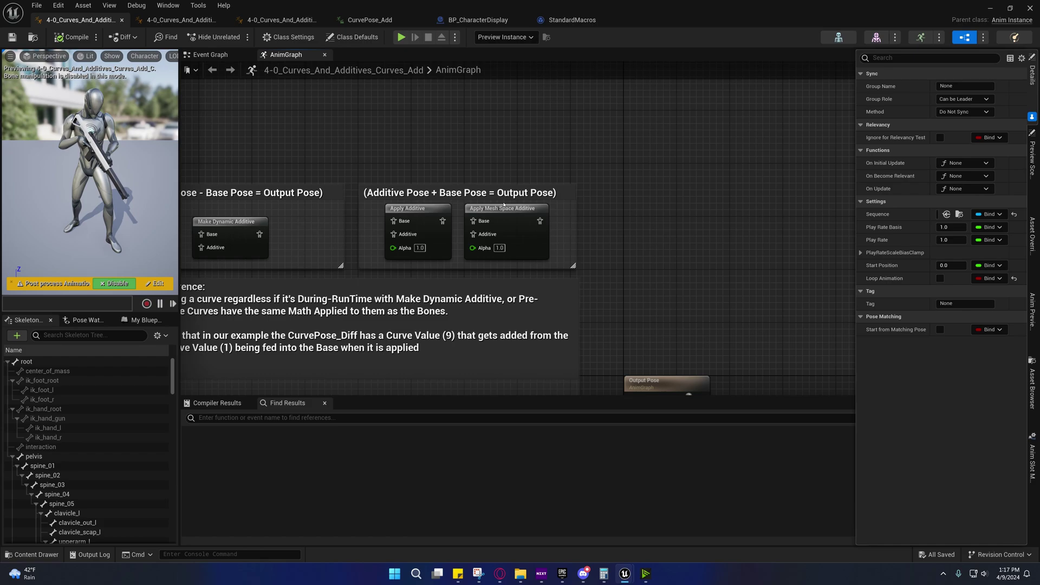
- Examine how the Modify Curve node and CurvePose_Add feed the Base and Additive inputs of Apply Mesh Space Additive
right_drag(456, 223, 526, 121)
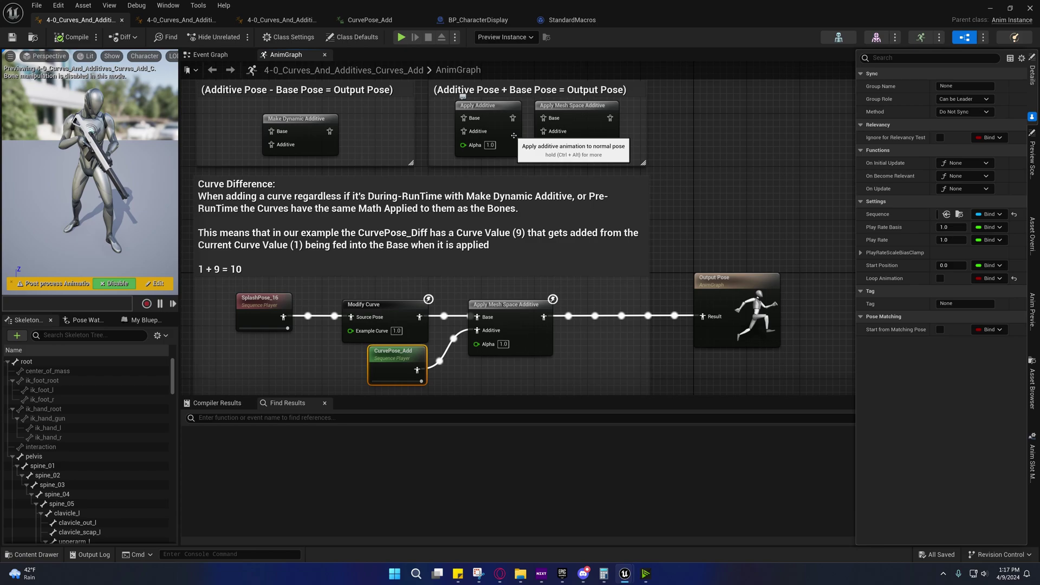
right_drag(512, 133, 556, 118)
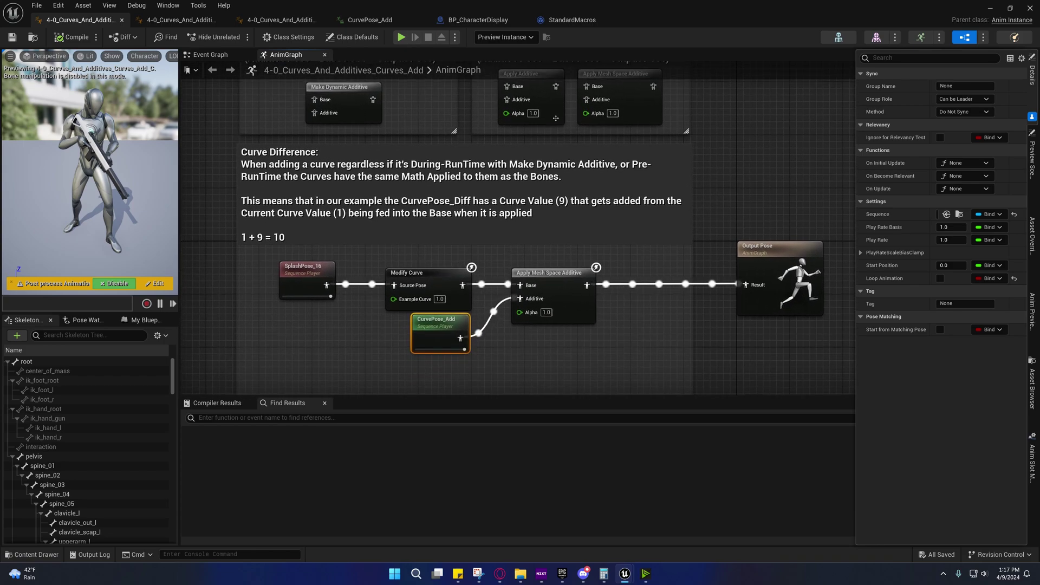
right_drag(501, 285, 468, 204)
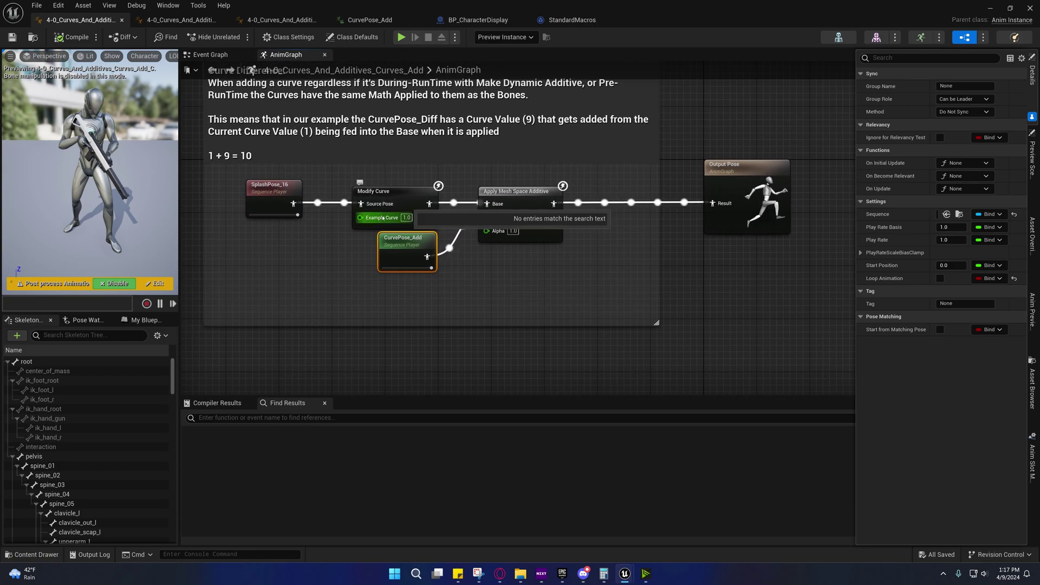
right_drag(401, 219, 386, 189)
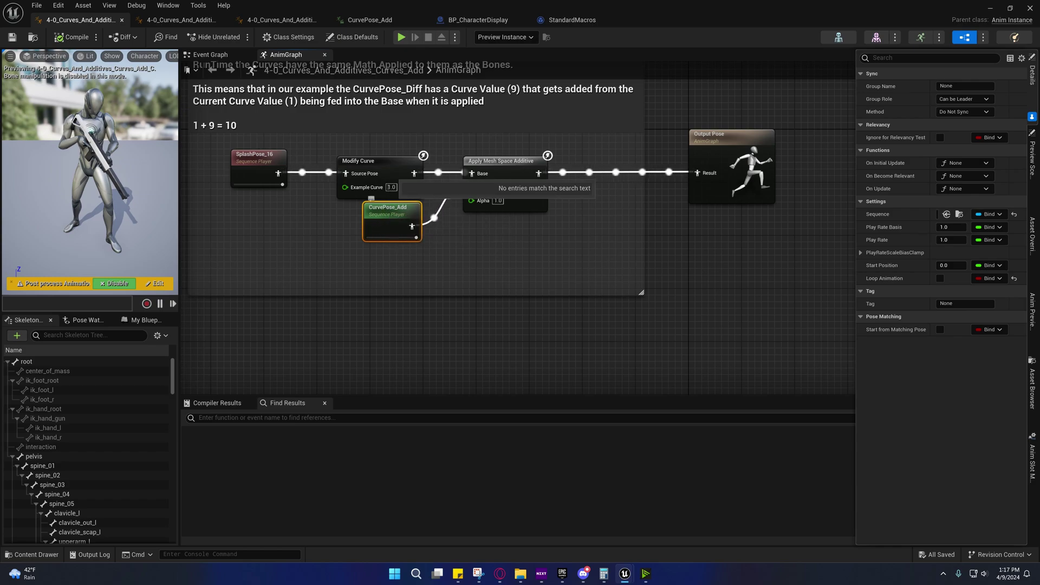
right_drag(241, 92, 247, 170)
- Switch to the Curves_Subtract AnimGraph and examine how CurvePose_WithCurve and CurvePose_Sub feed Make Dynamic Additive
click(179, 19)
right_drag(396, 237, 358, 175)
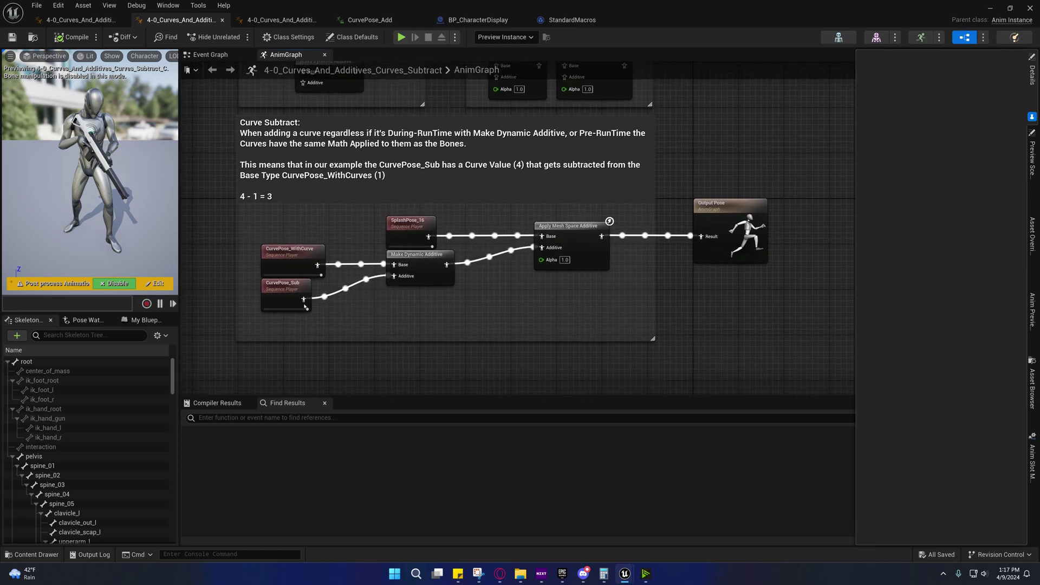
right_drag(367, 348, 341, 258)
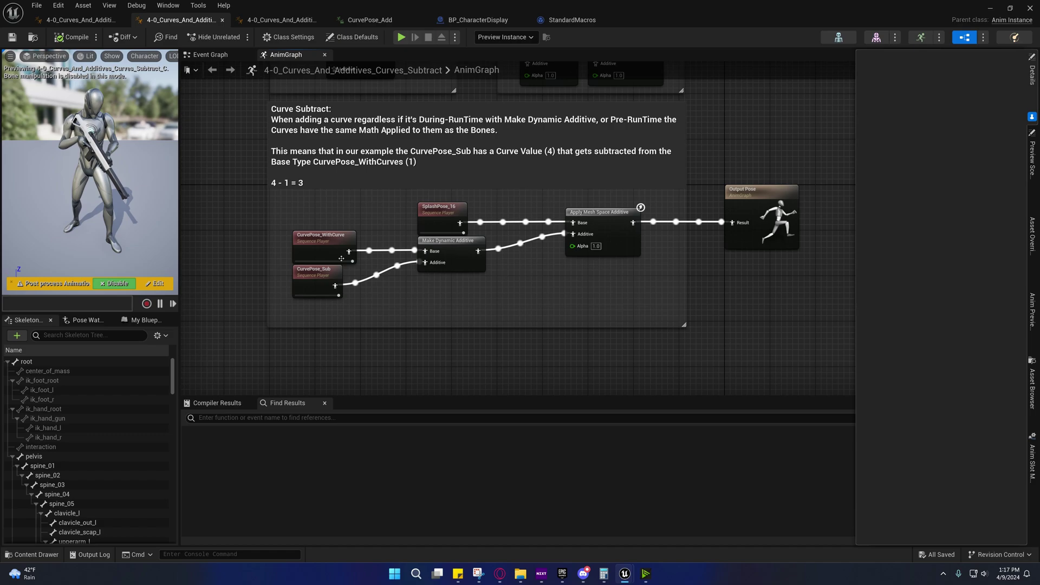
click(308, 286)
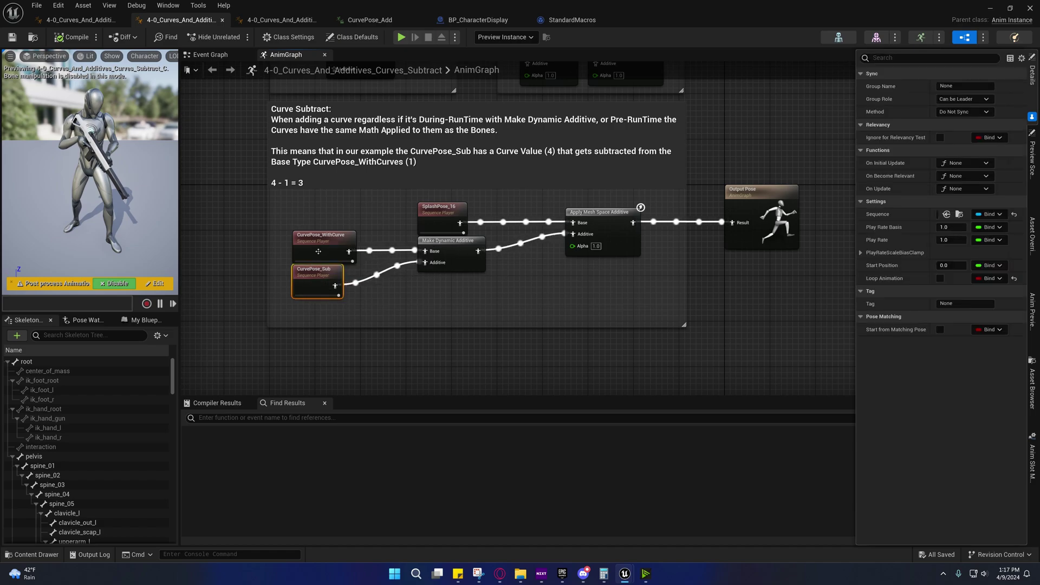
- Compare CurvePose_Add's additive settings with the formula comments and Curve Subtract nodes in the Curves_Subtract AnimGraph
click(370, 20)
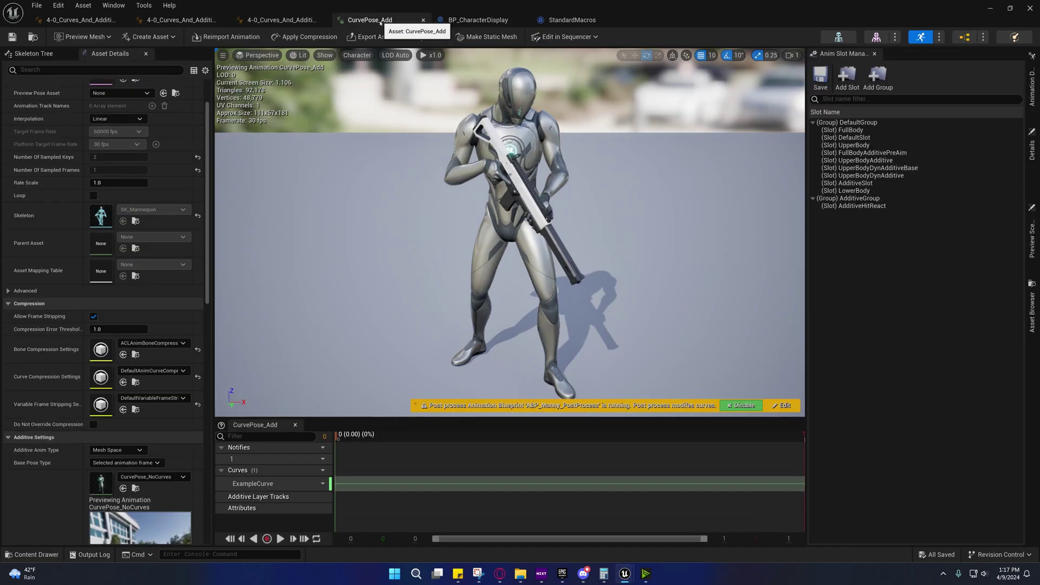
scroll(107, 541, down, 2)
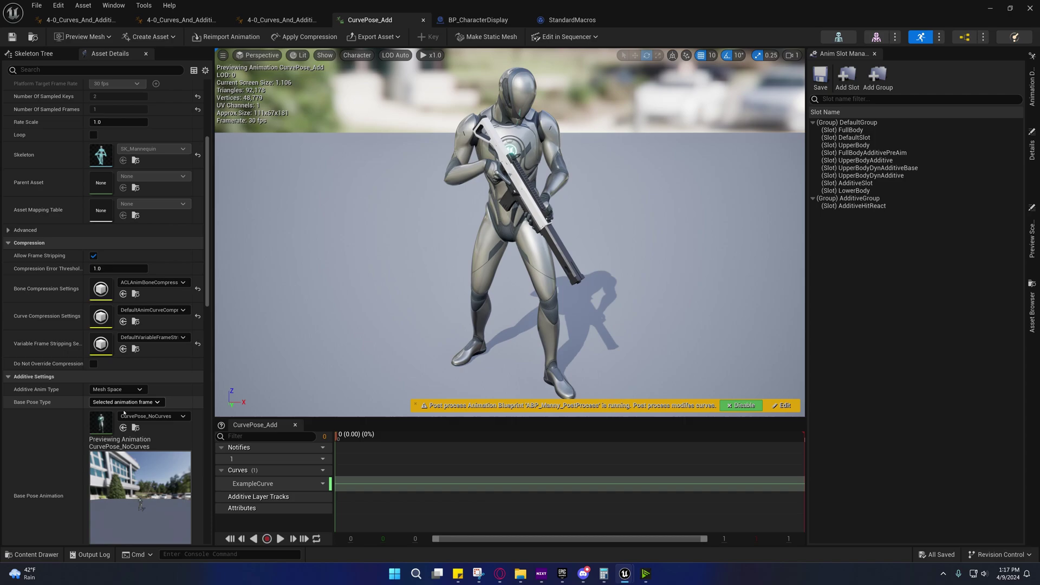
click(179, 20)
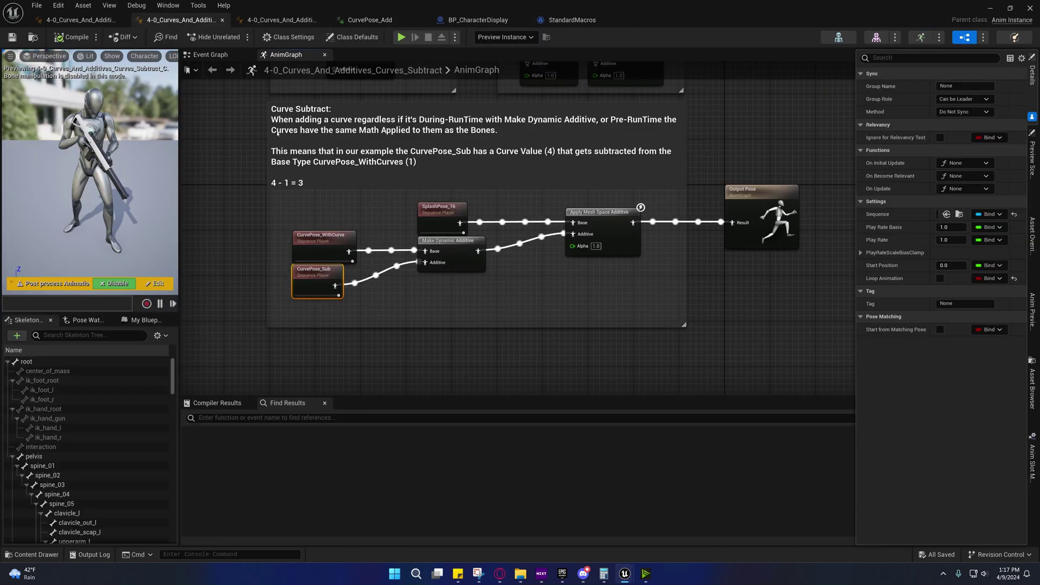
right_drag(407, 296, 400, 334)
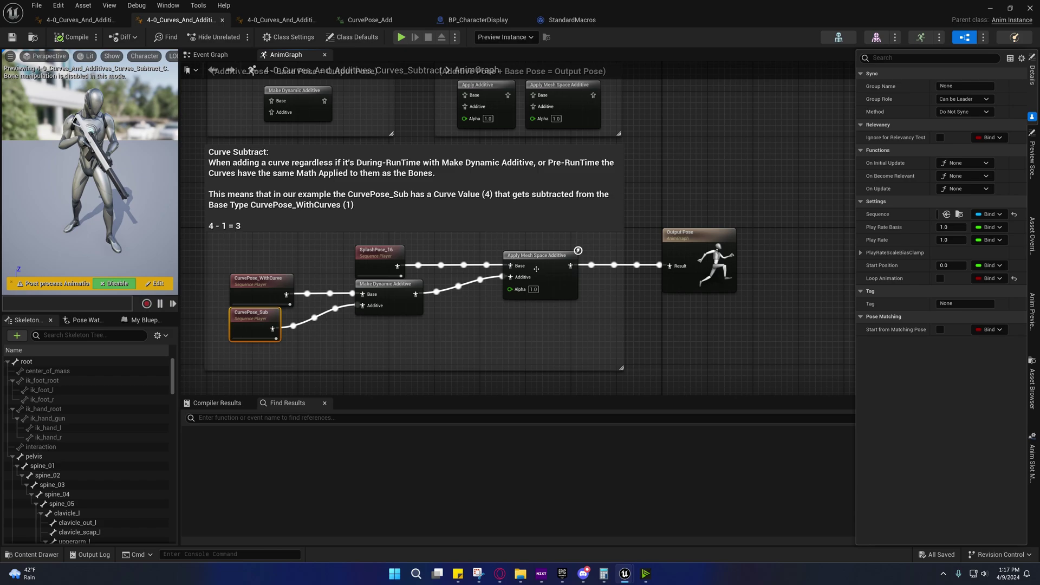
right_drag(518, 341, 485, 301)
right_drag(355, 262, 413, 364)
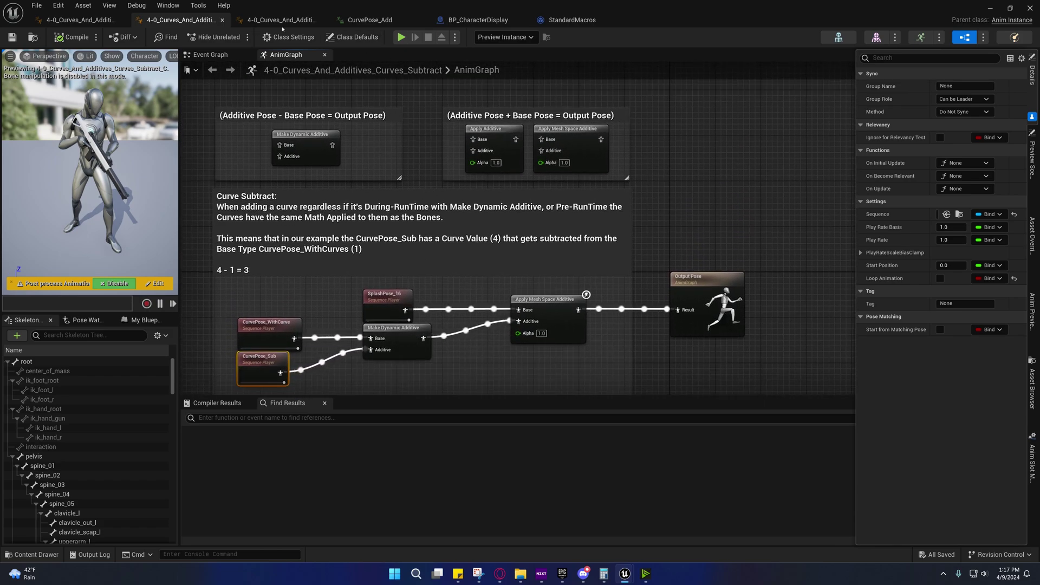
click(370, 20)
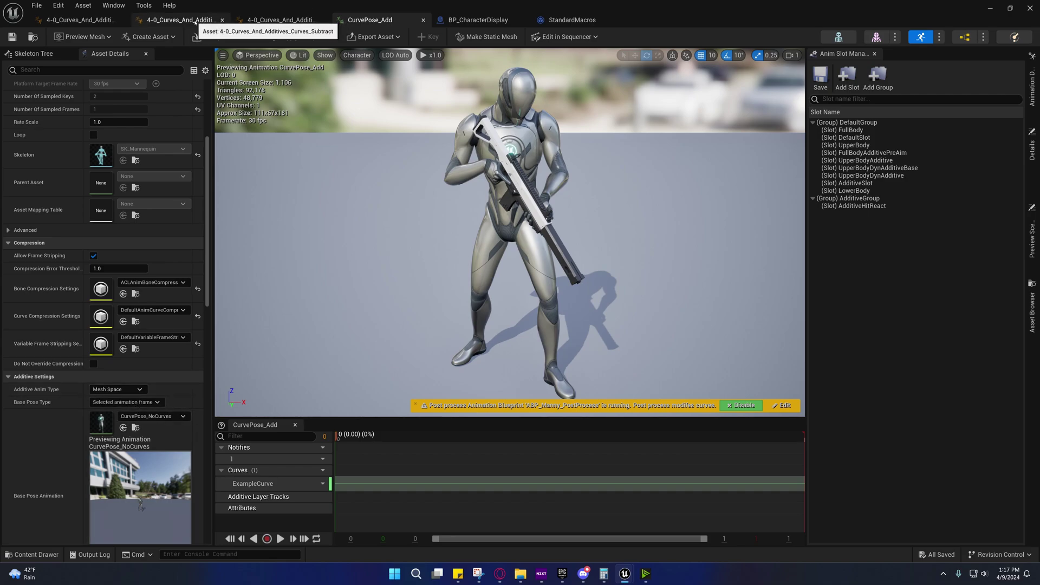
click(181, 19)
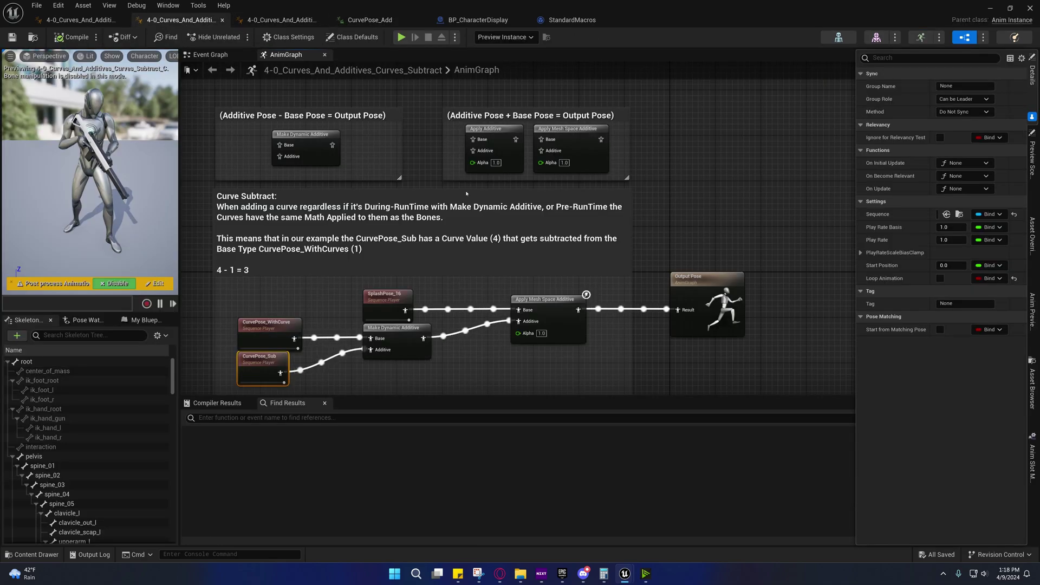
- Examine the Make Dynamic Additive reference node and the CurvePose_WithCurve and CurvePose_Sub players in the Curve Subtract example
click(303, 140)
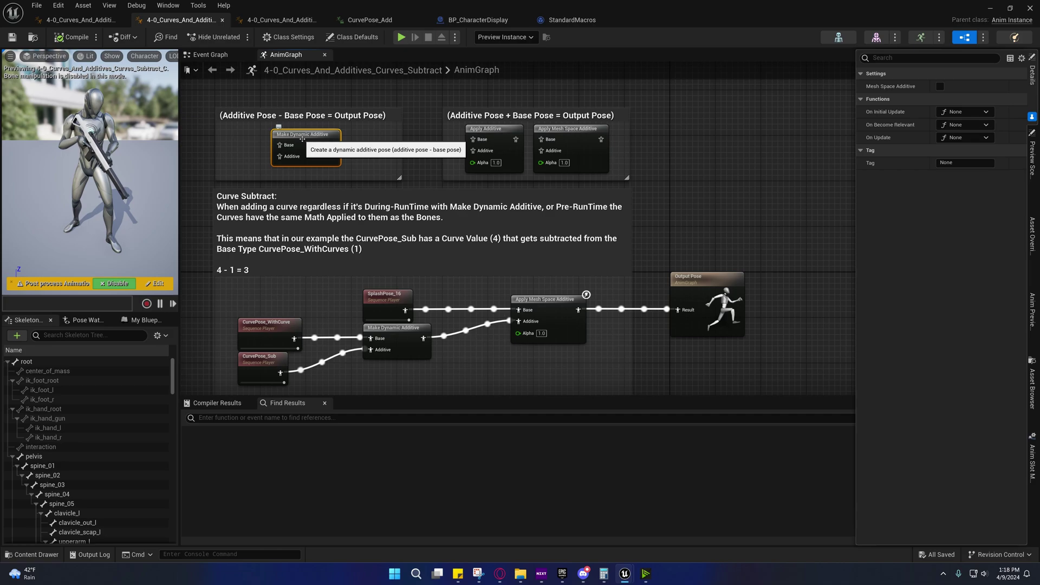
drag(270, 328, 269, 318)
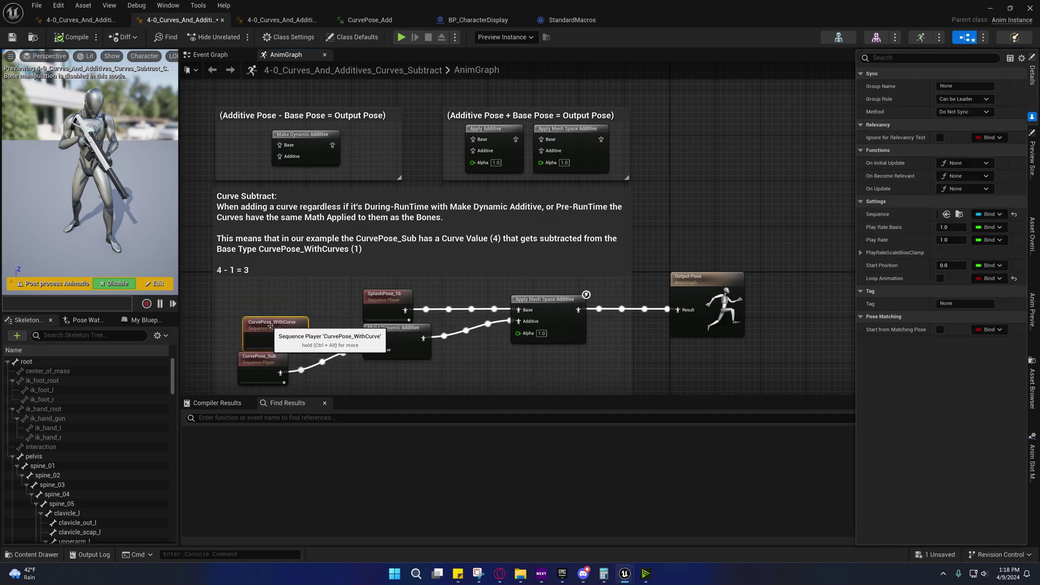
right_drag(266, 328, 275, 230)
mouse_move(264, 270)
mouse_down()
mouse_move(253, 304)
mouse_move(267, 277)
mouse_up()
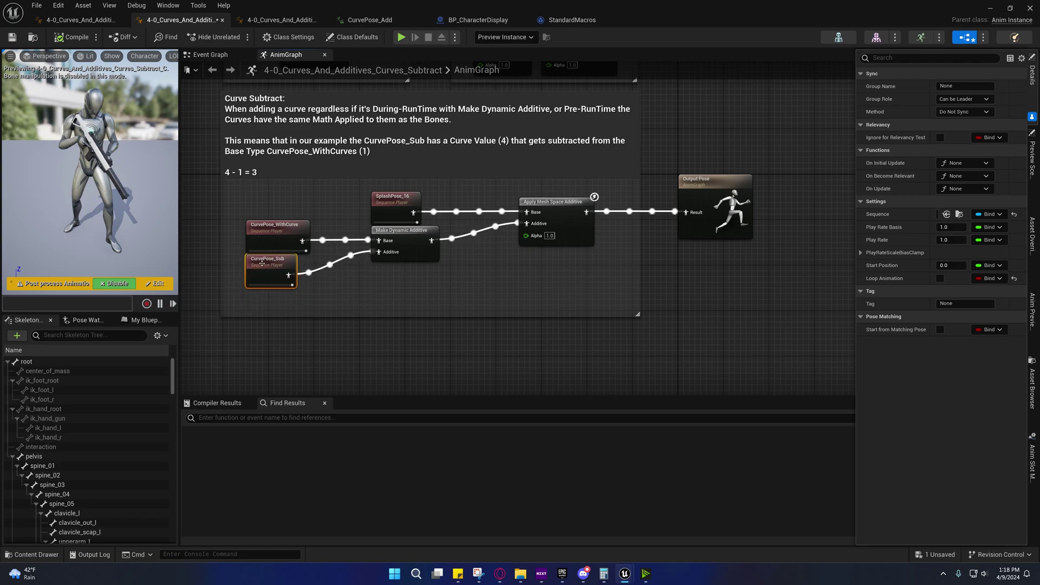
right_drag(265, 267, 326, 257)
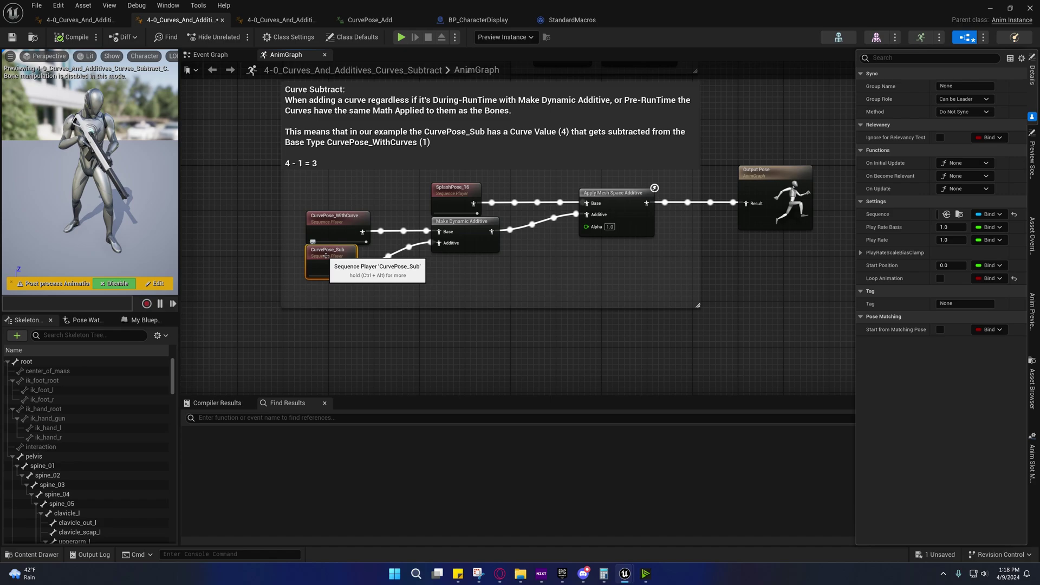
- Open the CurvePose_Sub and CurvePose_WithCurve sequences to check their ExampleCurve values, returning to the Curves_Subtract AnimGraph after each
double_click(326, 258)
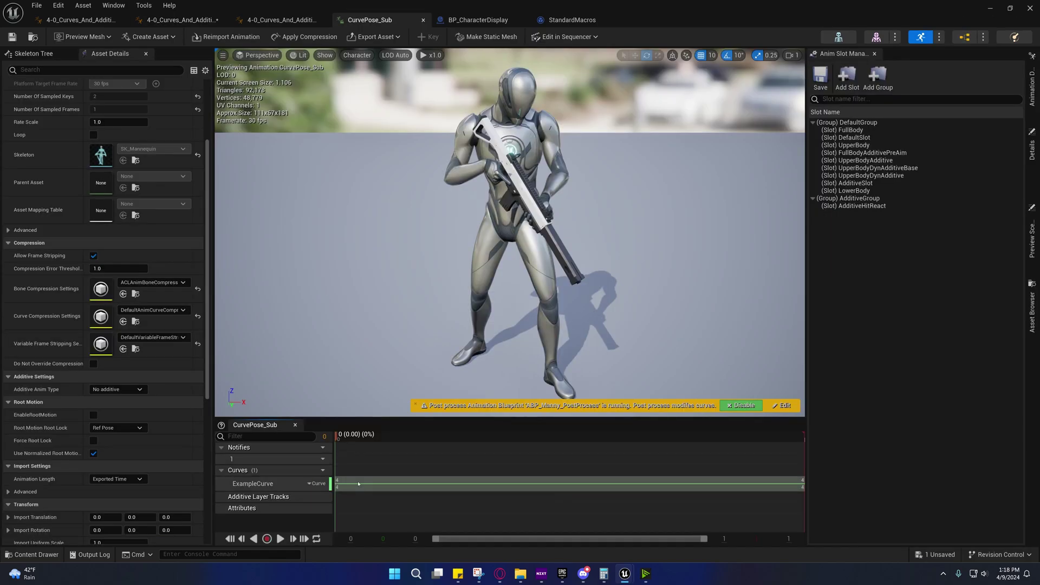
click(182, 19)
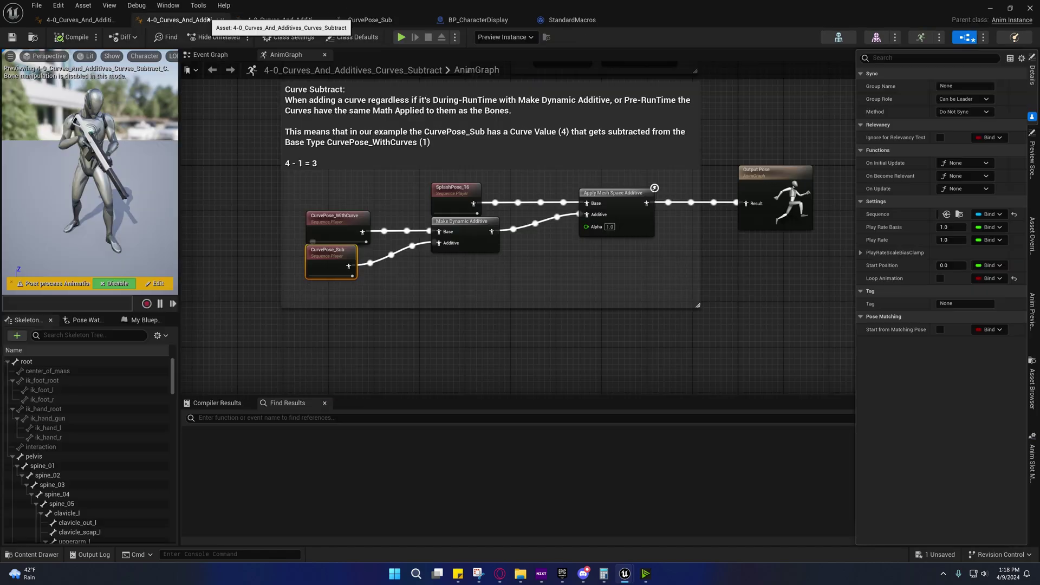
double_click(330, 223)
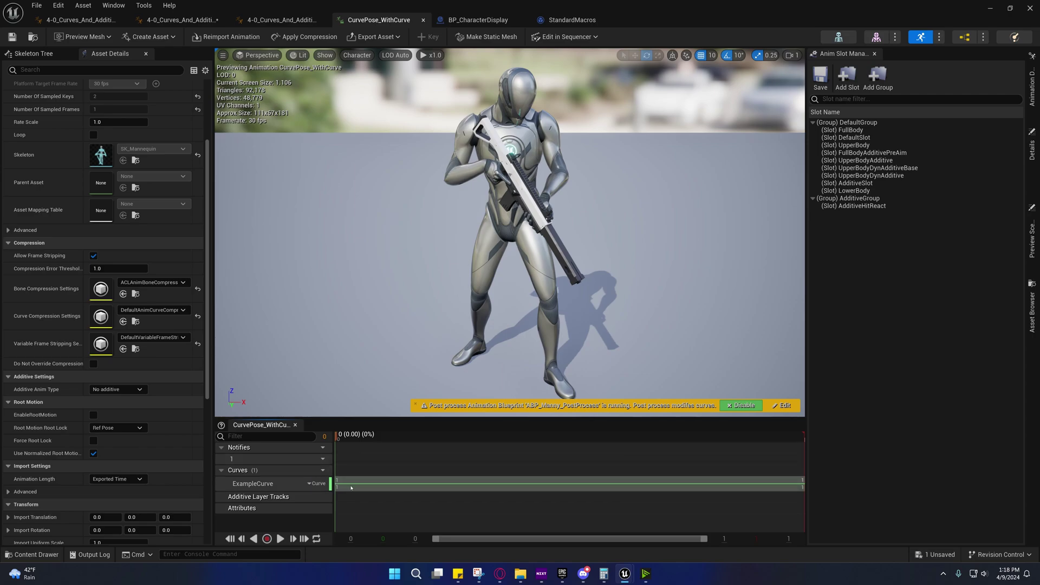
click(181, 19)
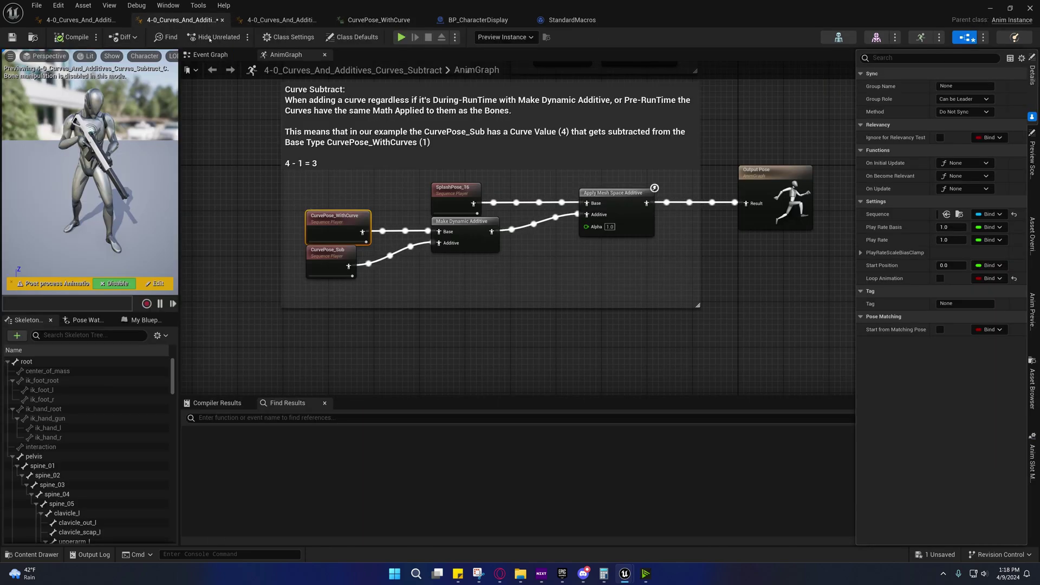
- Open the SplashPose_16 sequence from the Curves_Subtract AnimGraph and check whether it contains any curves
right_drag(400, 189, 402, 220)
mouse_move(431, 244)
mouse_down()
mouse_move(420, 245)
mouse_move(431, 242)
mouse_up()
right_drag(430, 237, 402, 210)
right_drag(465, 228, 410, 205)
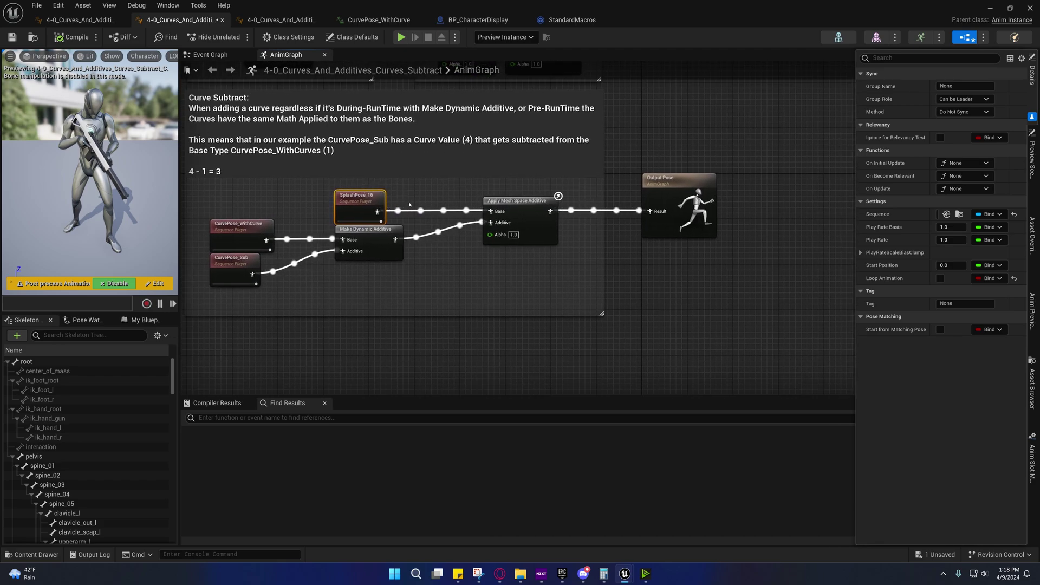
double_click(355, 201)
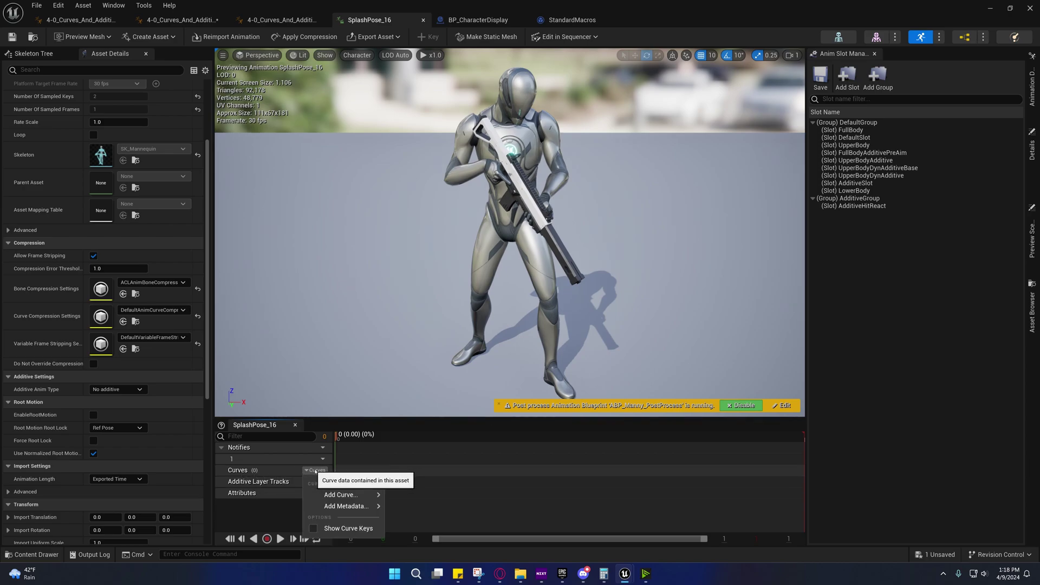
mouse_move(347, 506)
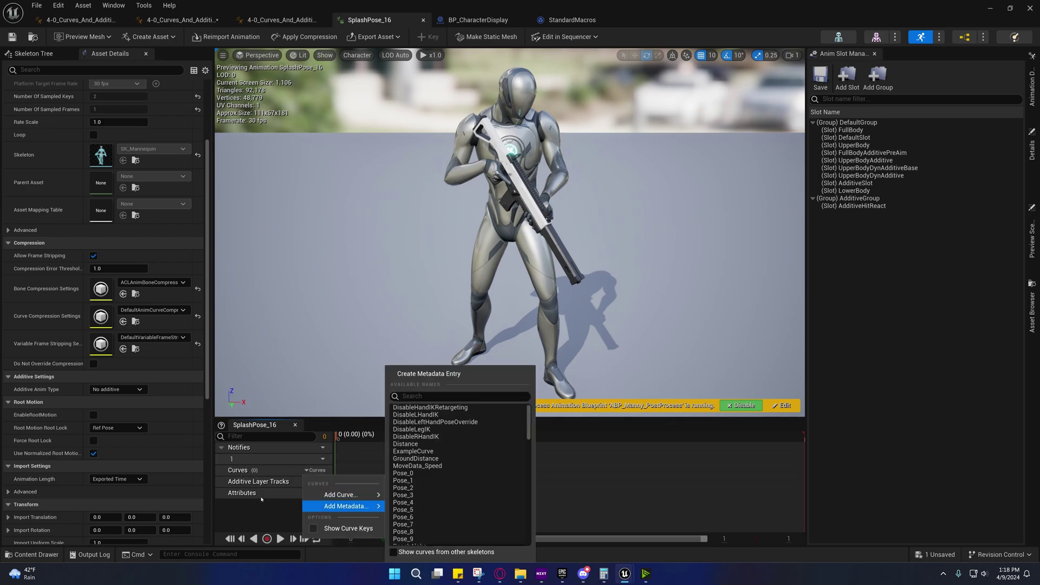
click(253, 470)
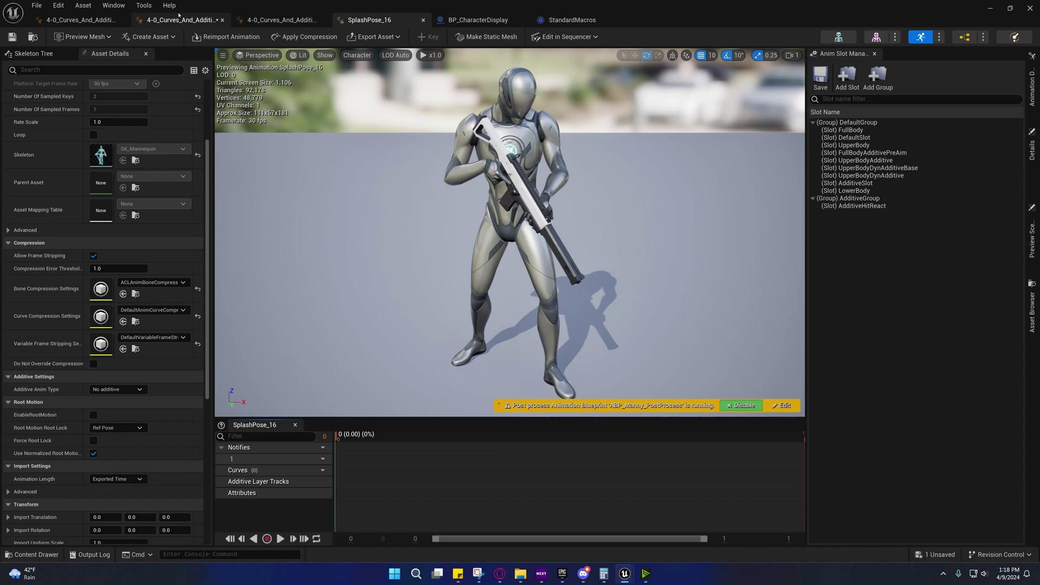
- Return to the Curves_Subtract AnimGraph and examine how the Make Dynamic Additive output feeds Apply Mesh Space Additive
click(178, 20)
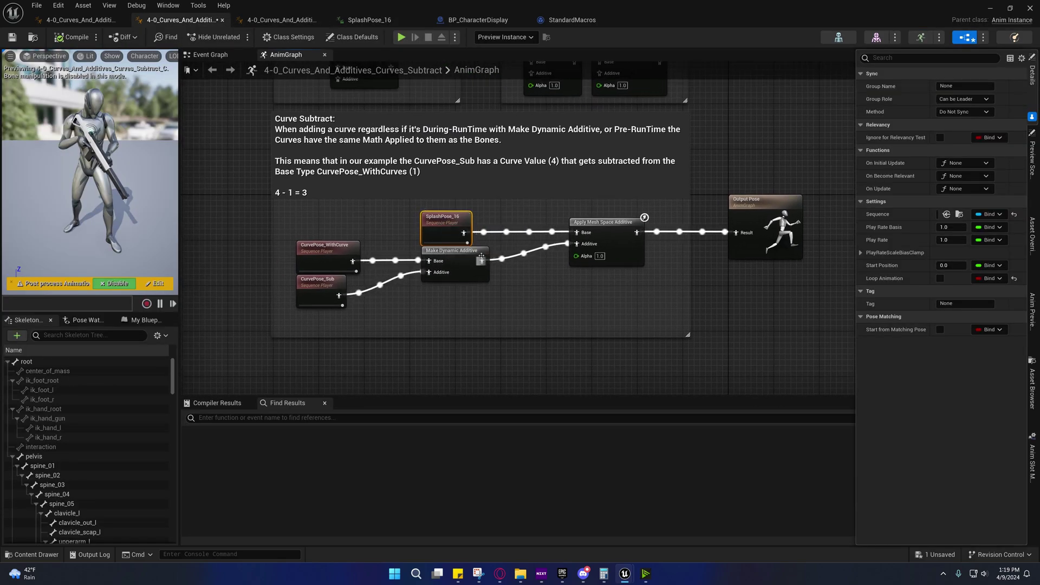
drag(481, 260, 522, 304)
right_drag(524, 277, 473, 288)
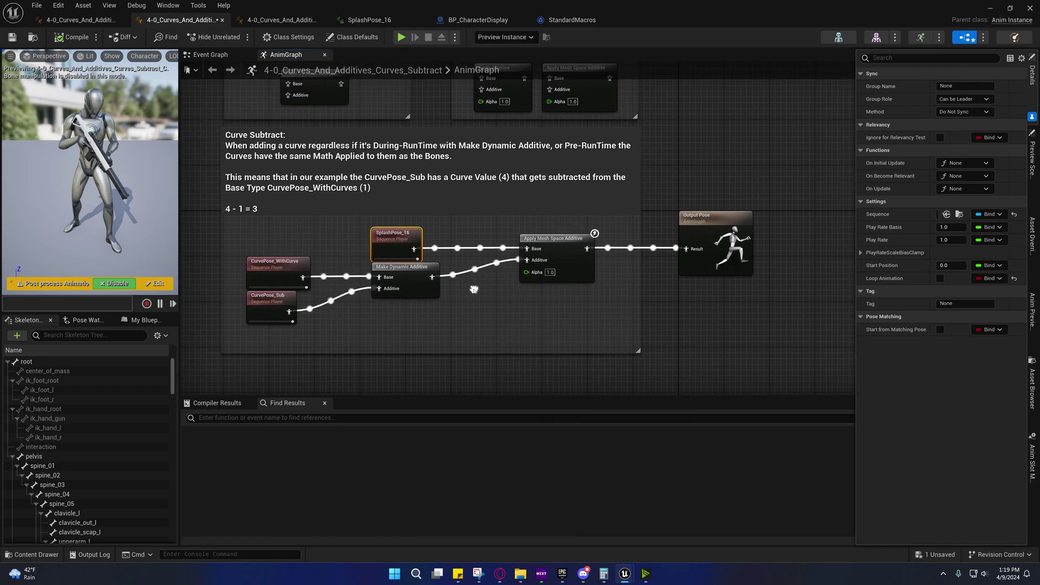
right_click(473, 288)
right_drag(468, 248, 324, 290)
- Read the Curve Negated comment in the Curves_Negated AnimGraph and open CurvePose_Negated to check its ExampleCurve and additive settings
click(281, 19)
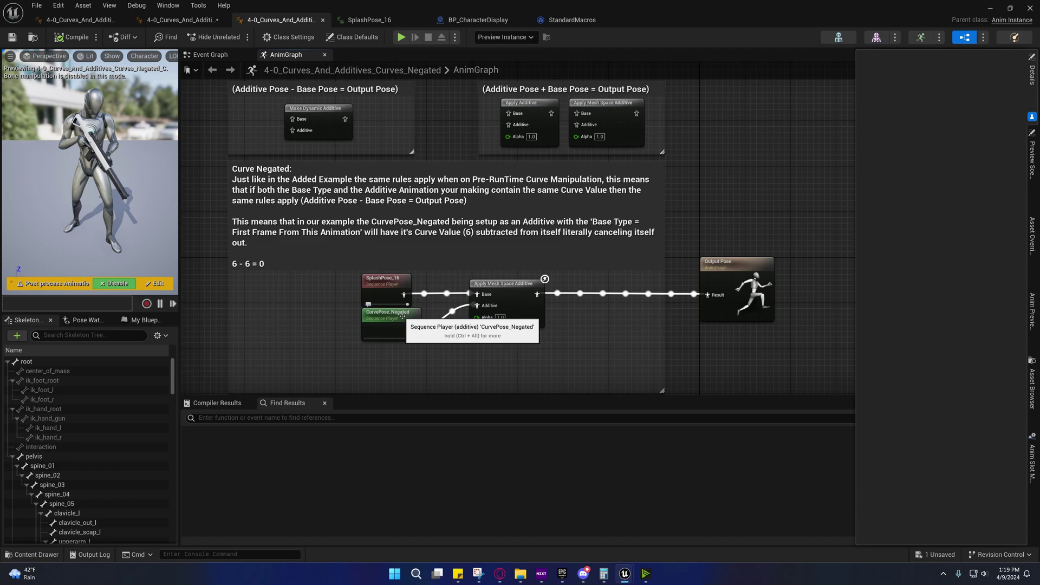
right_drag(380, 324, 436, 261)
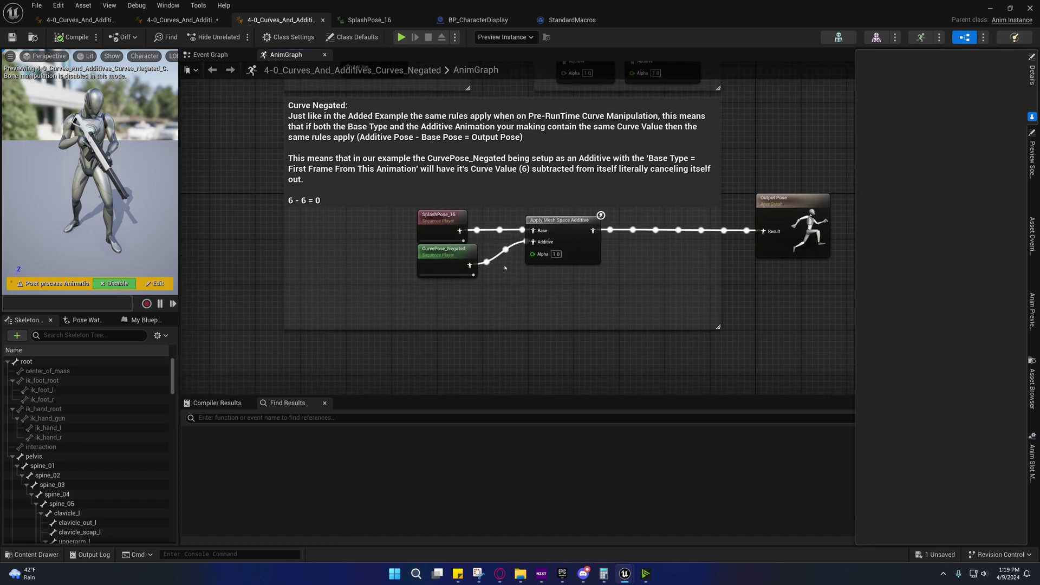
double_click(437, 264)
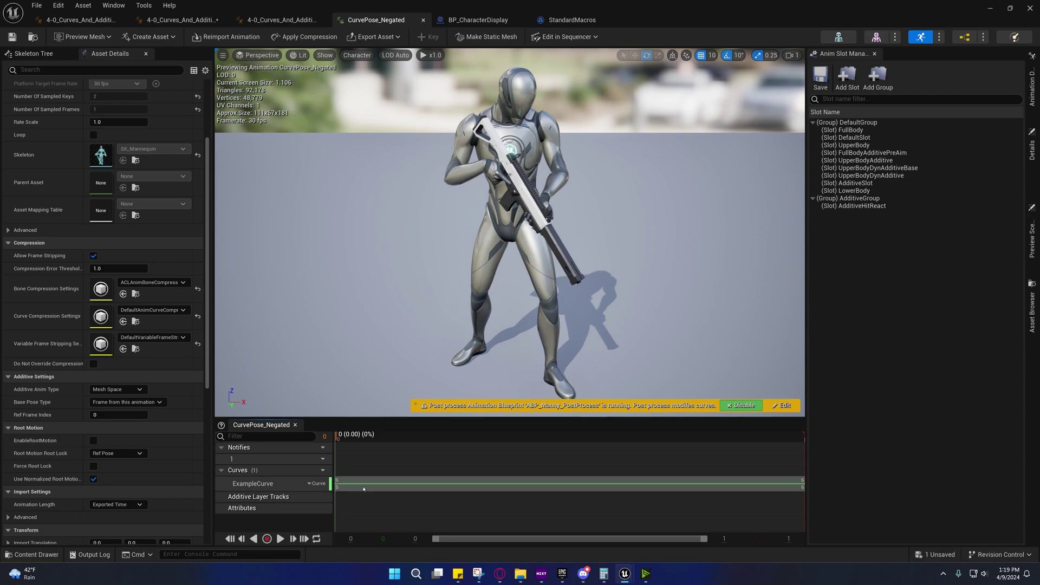
- Examine how CurvePose_Negated feeds Apply Mesh Space Additive in the Curves_Negated AnimGraph, then reopen the CurvePose_Negated sequence
click(281, 19)
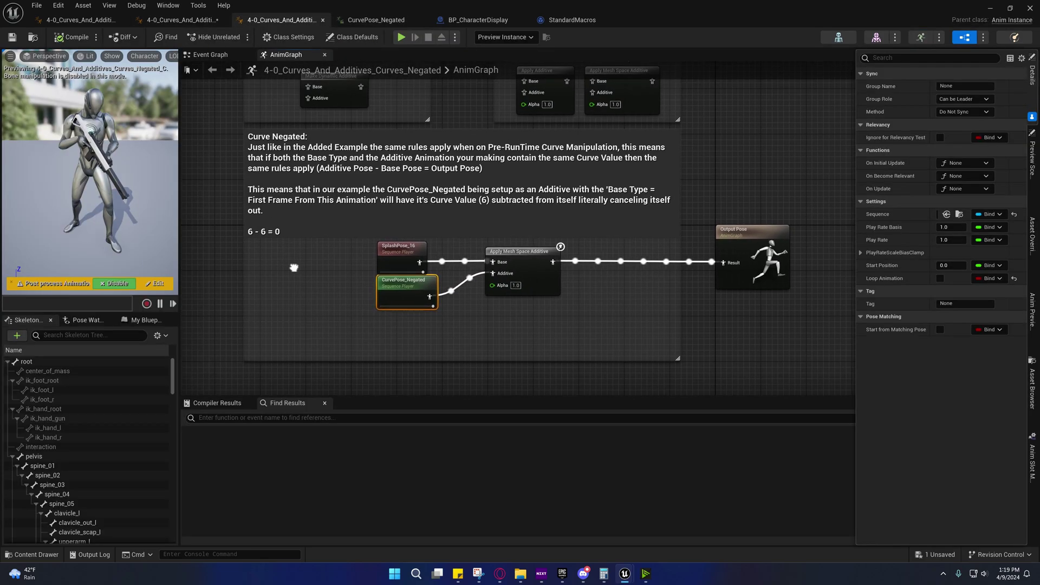
mouse_move(294, 268)
right_down()
mouse_move(308, 295)
mouse_move(279, 258)
right_up()
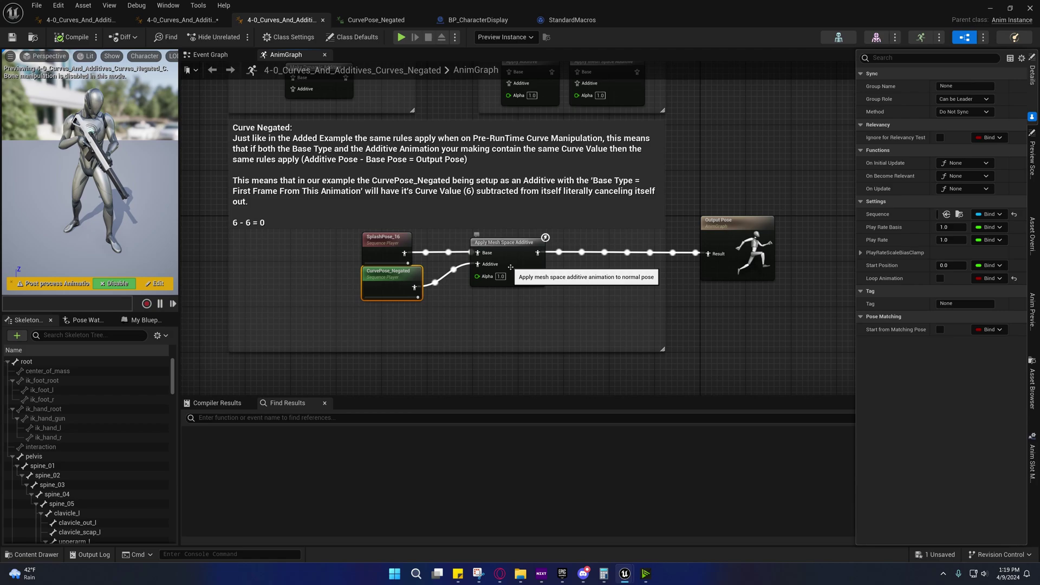
right_drag(510, 267, 563, 273)
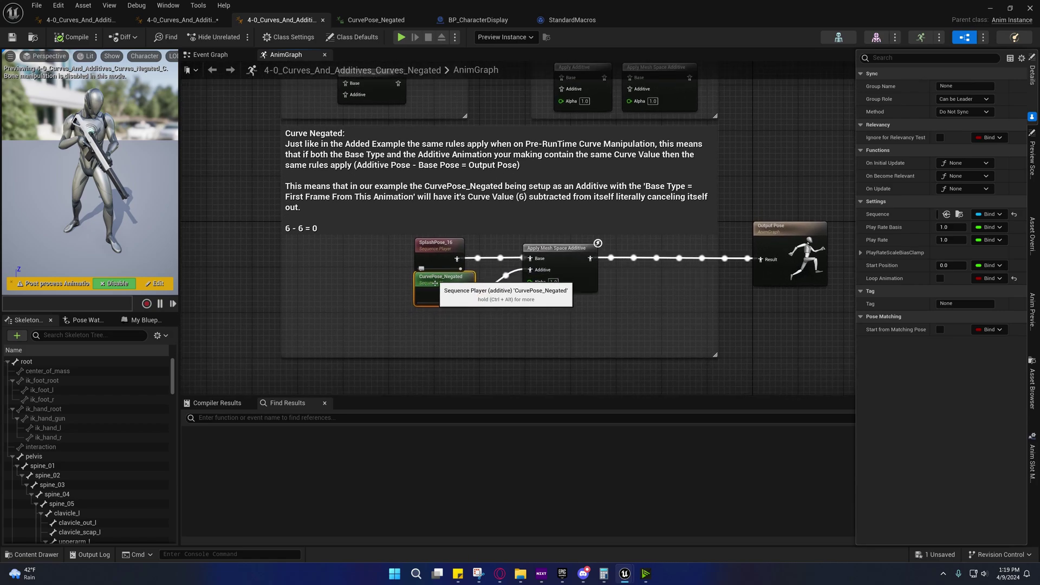
click(376, 19)
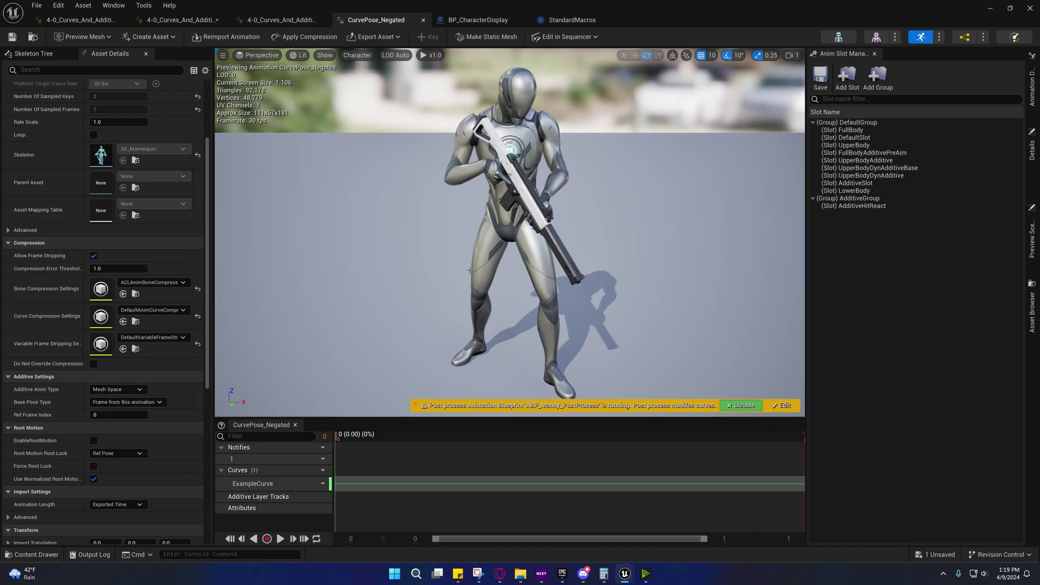
- Switch CurvePose_Negated's Additive Anim Type to Local Space and back to Mesh Space
click(117, 389)
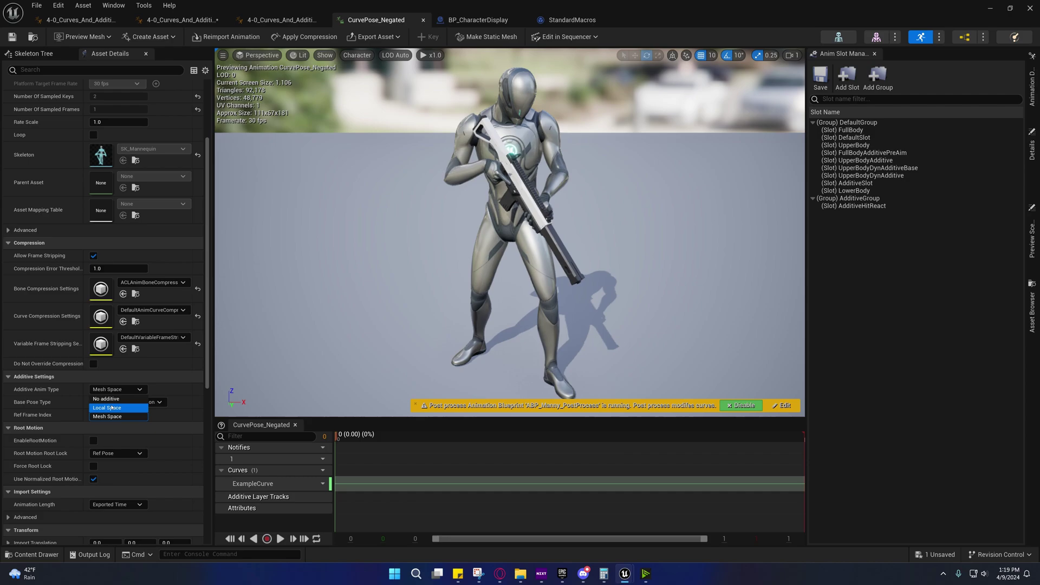
click(110, 408)
click(117, 389)
click(111, 416)
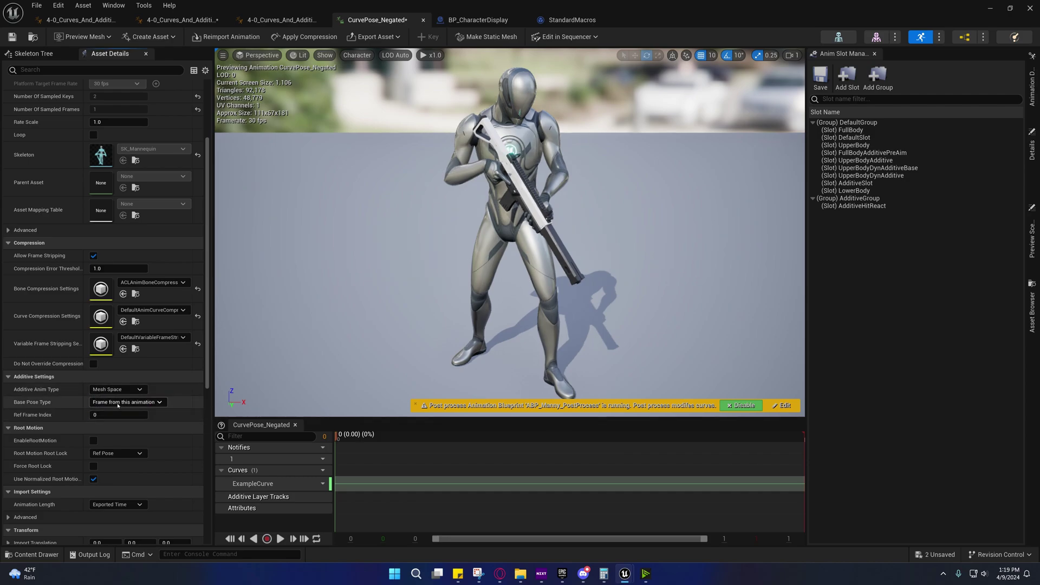
- Set CurvePose_Negated's Base Pose Type to Selected animation frame and assign CurvePose_Negated itself as the base pose animation
click(128, 402)
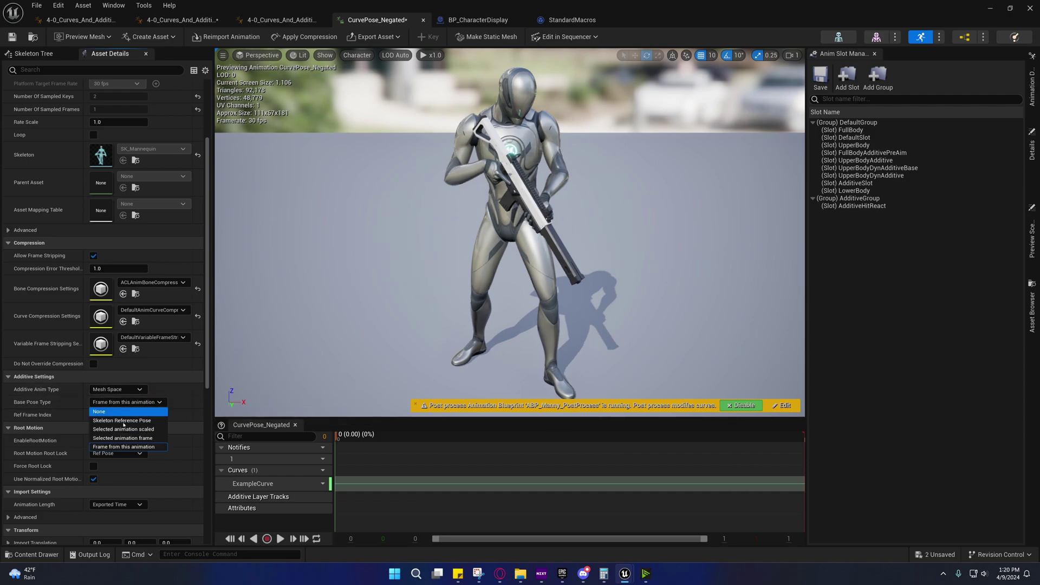
click(115, 443)
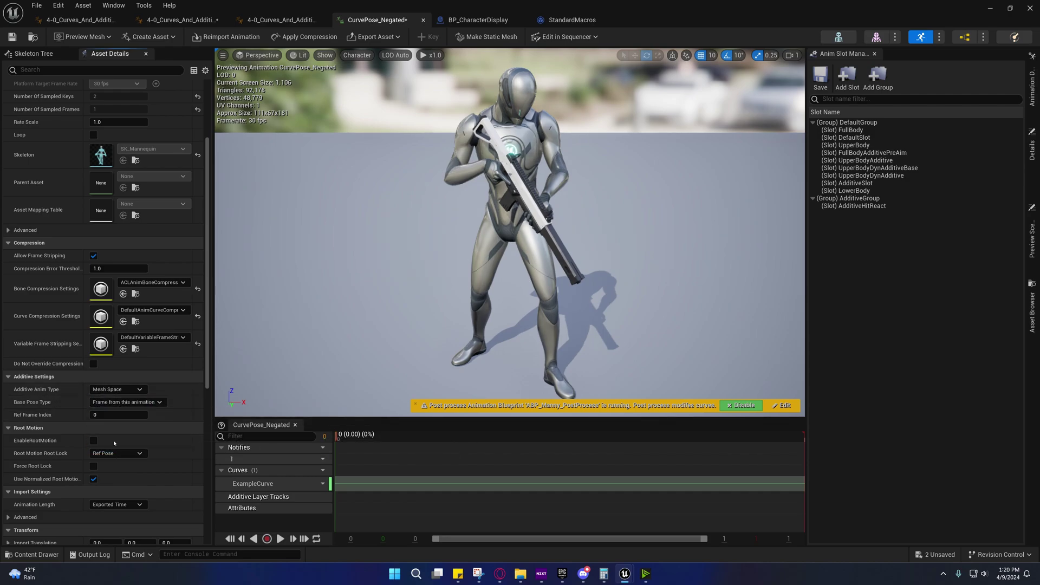
click(34, 39)
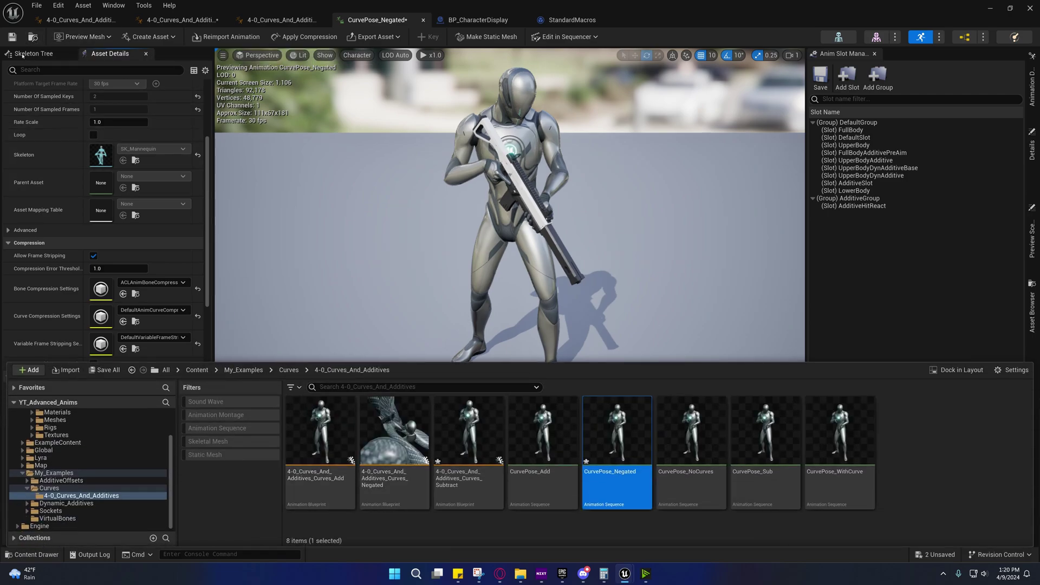
click(111, 58)
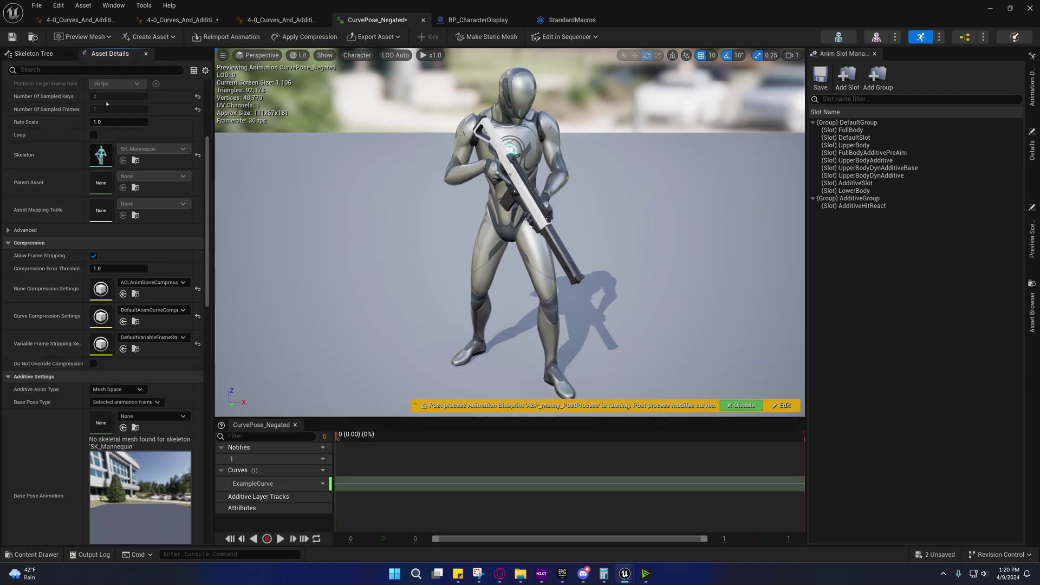
click(123, 427)
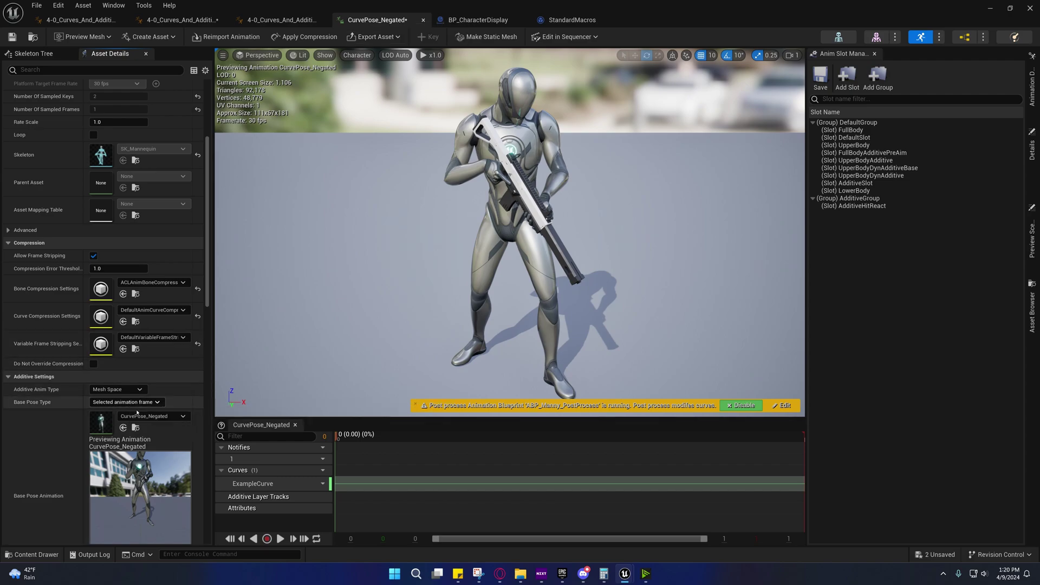
- Set CurvePose_Negated's Base Pose Type to Frame from this animation
scroll(114, 452, down, 2)
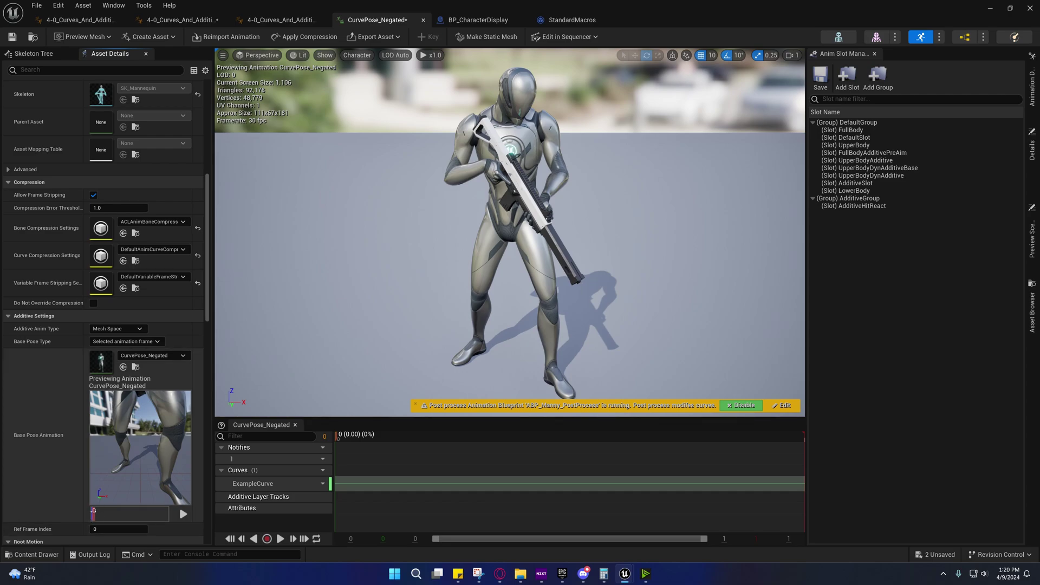
click(126, 342)
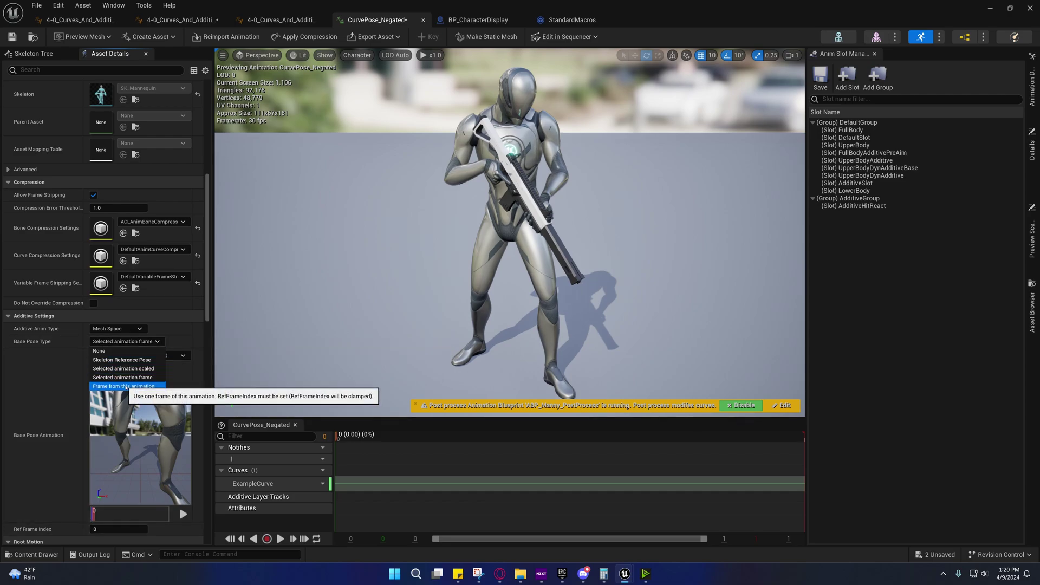
click(126, 382)
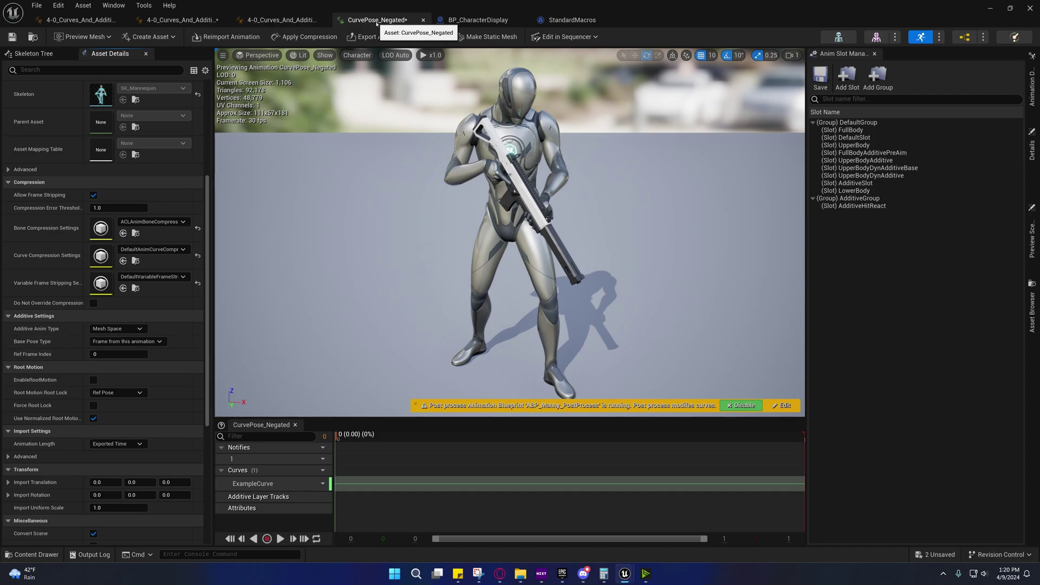
- Review the Curve Negated comment and how SplashPose_16 and CurvePose_Negated feed Apply Mesh Space Additive in the Curves_Negated AnimGraph
click(282, 20)
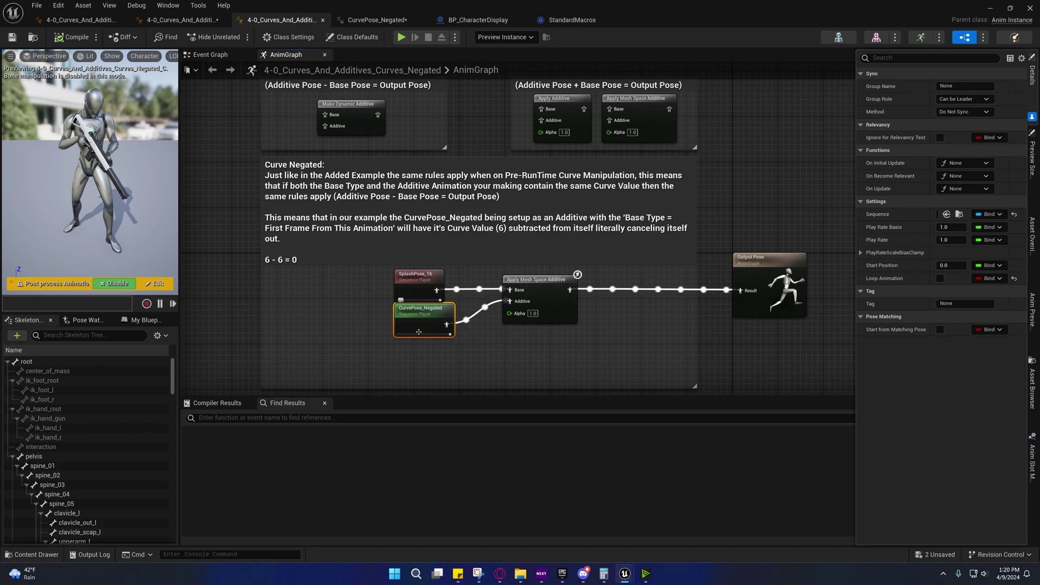
mouse_move(415, 331)
right_down()
mouse_move(386, 321)
mouse_move(407, 321)
right_up()
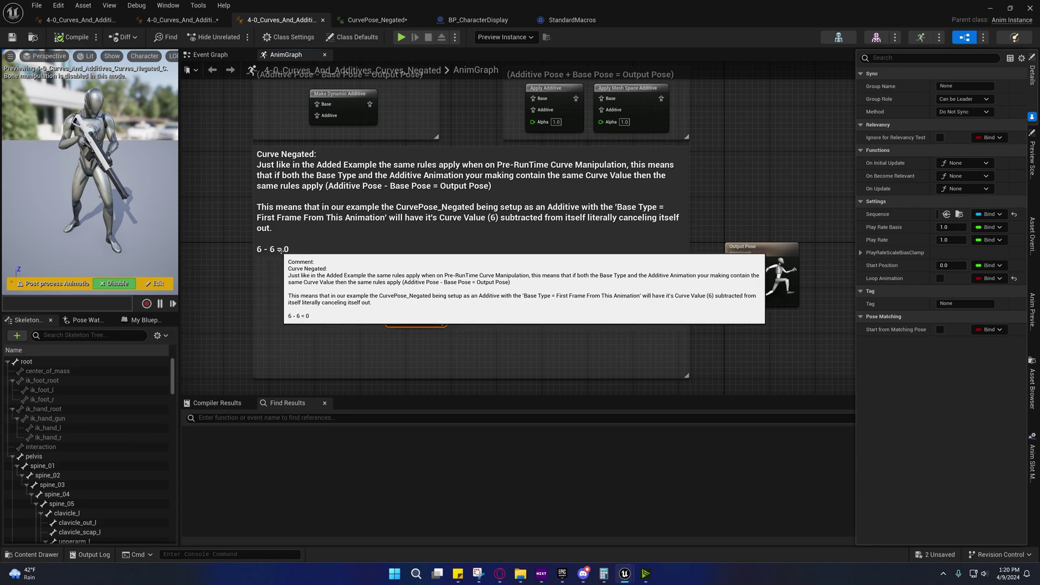
right_drag(359, 296, 320, 327)
right_drag(343, 361, 404, 313)
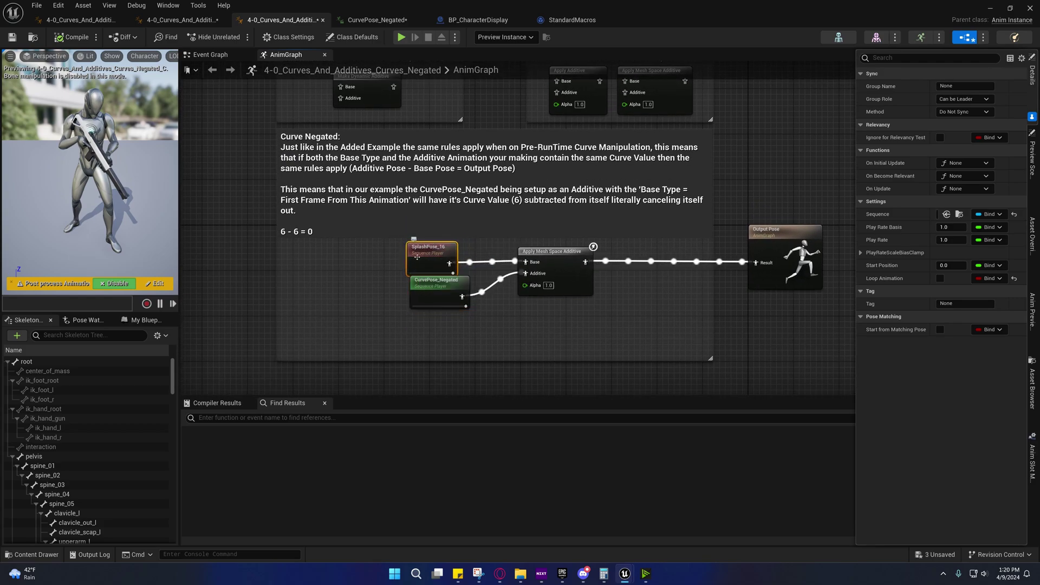
right_drag(419, 262, 383, 212)
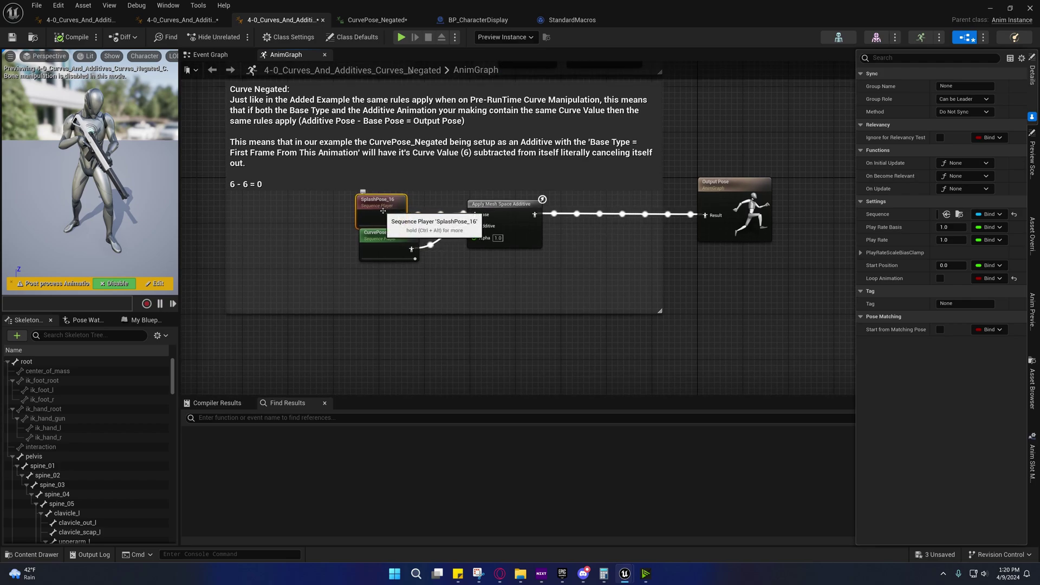
right_drag(384, 193, 412, 241)
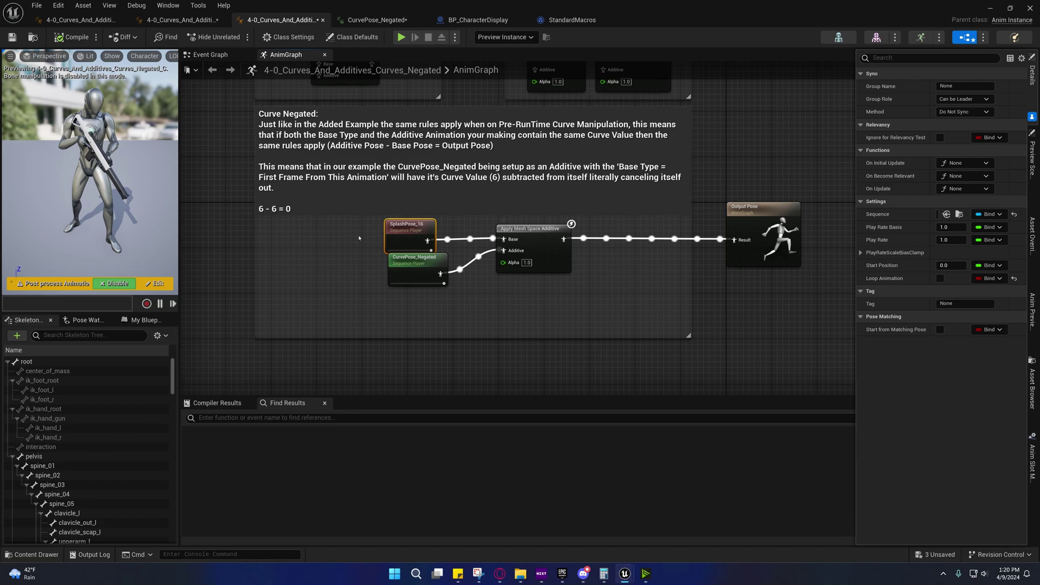
click(510, 228)
right_drag(453, 273, 426, 297)
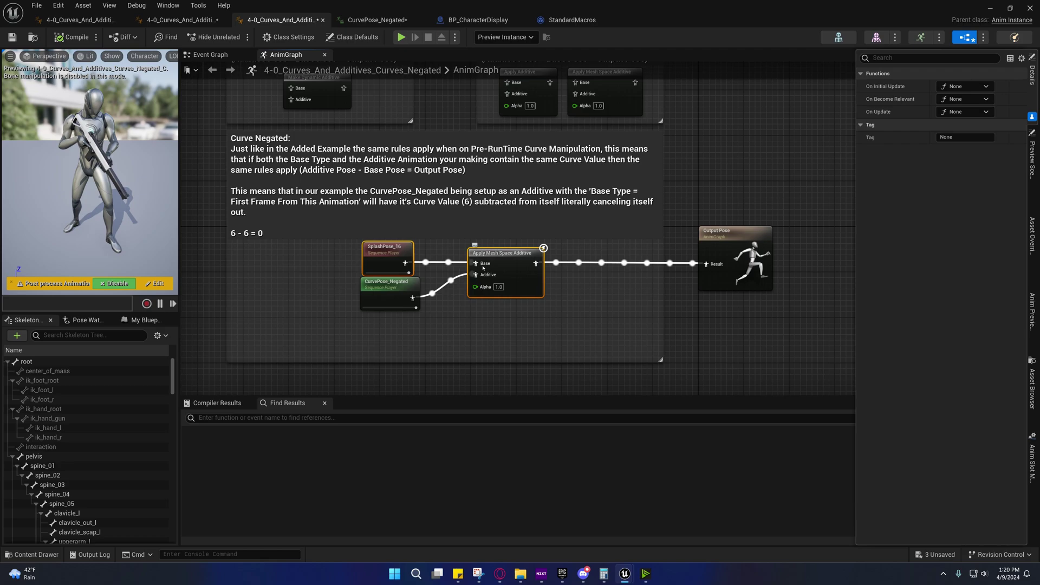
right_drag(467, 330, 479, 282)
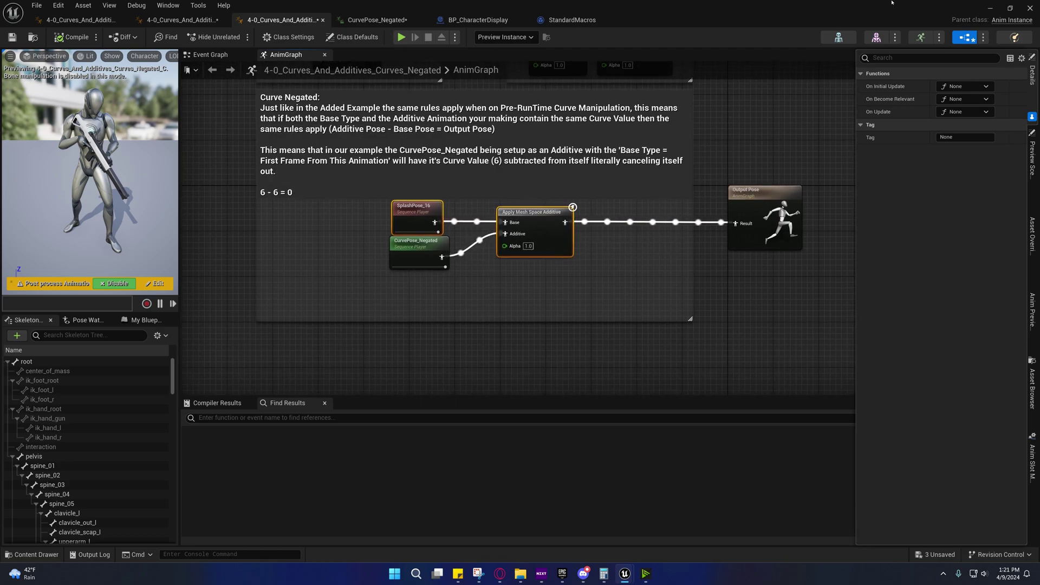
- Return to the level and examine the Curves & Additives display with its three character stands and explanatory text
click(990, 8)
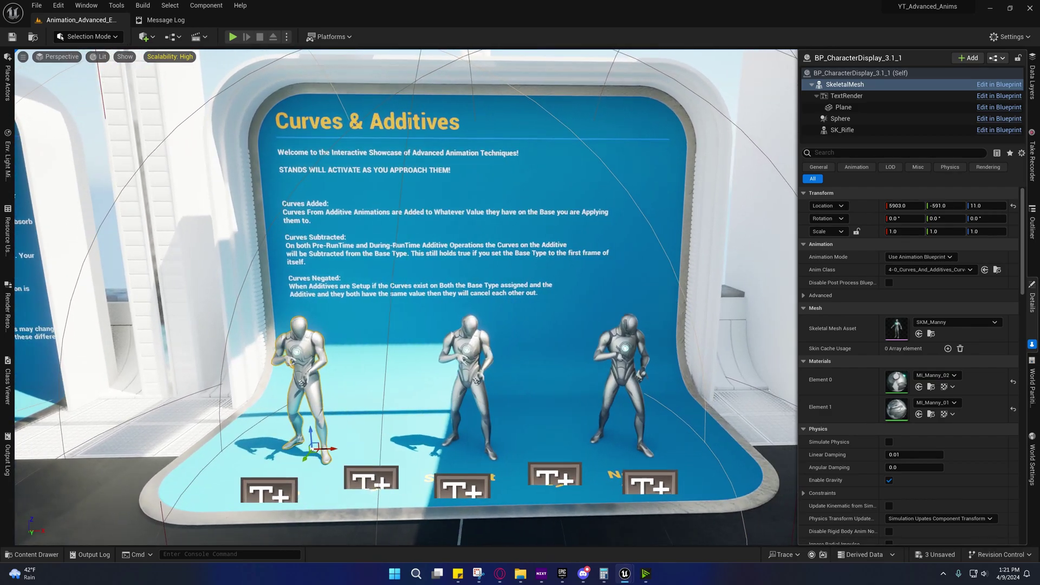
key(s)
mouse_move(406, 297)
right_down()
mouse_move(396, 305)
mouse_move(398, 355)
mouse_move(393, 297)
right_up()
key(w)
mouse_move(601, 295)
right_down()
mouse_move(629, 297)
mouse_move(600, 294)
right_up()
key(s)
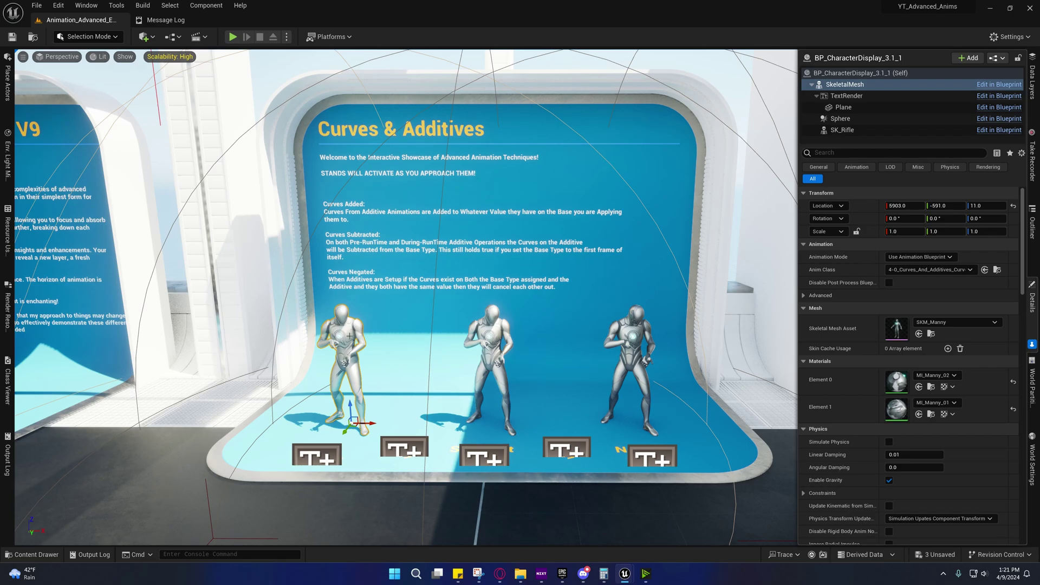
key(s)
mouse_move(406, 297)
right_down()
mouse_move(379, 281)
mouse_move(407, 279)
right_up()
key(w)
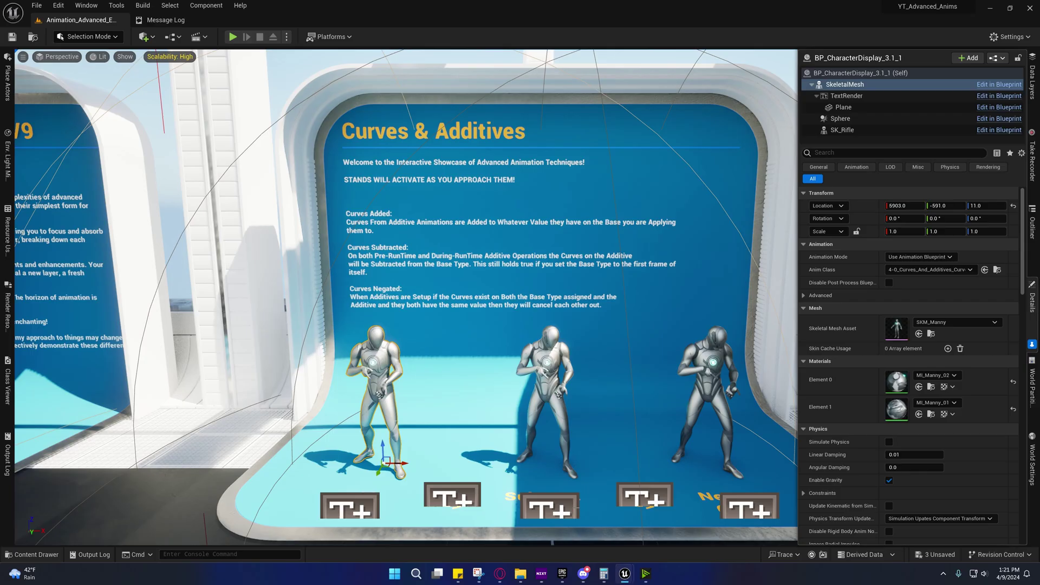
- Switch to the Epic Games Launcher, open the ALS_FootLocking project and restore its previously open asset editors in a maximized window
click(563, 573)
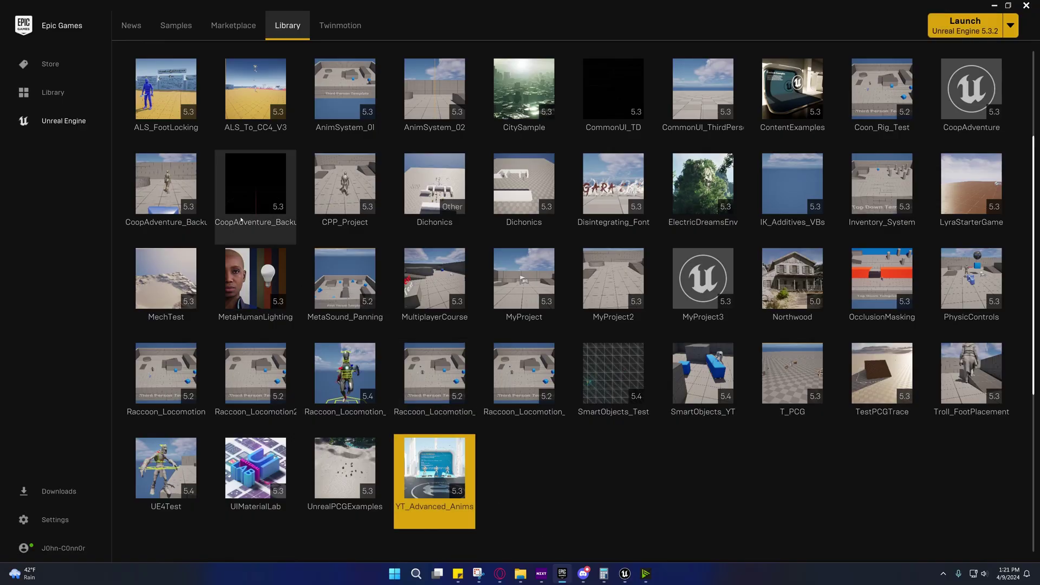
scroll(171, 219, up, 3)
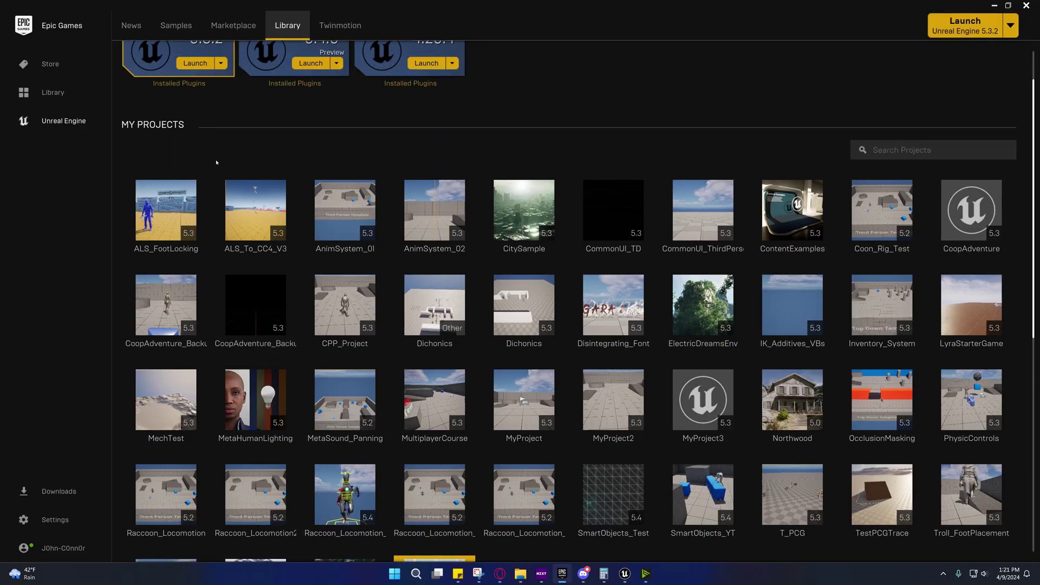
double_click(171, 219)
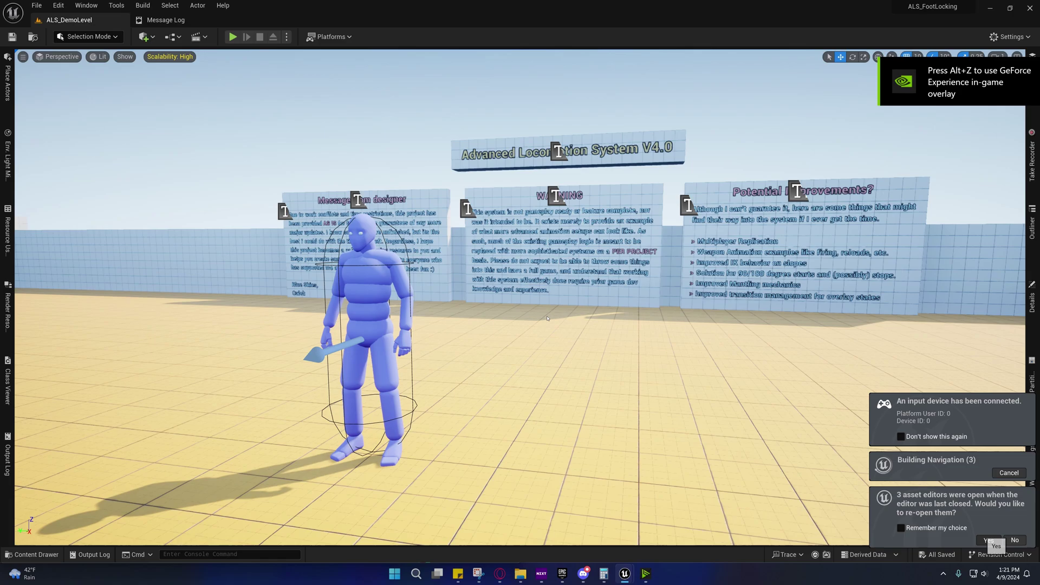
click(989, 540)
drag(704, 96, 587, 74)
double_click(587, 73)
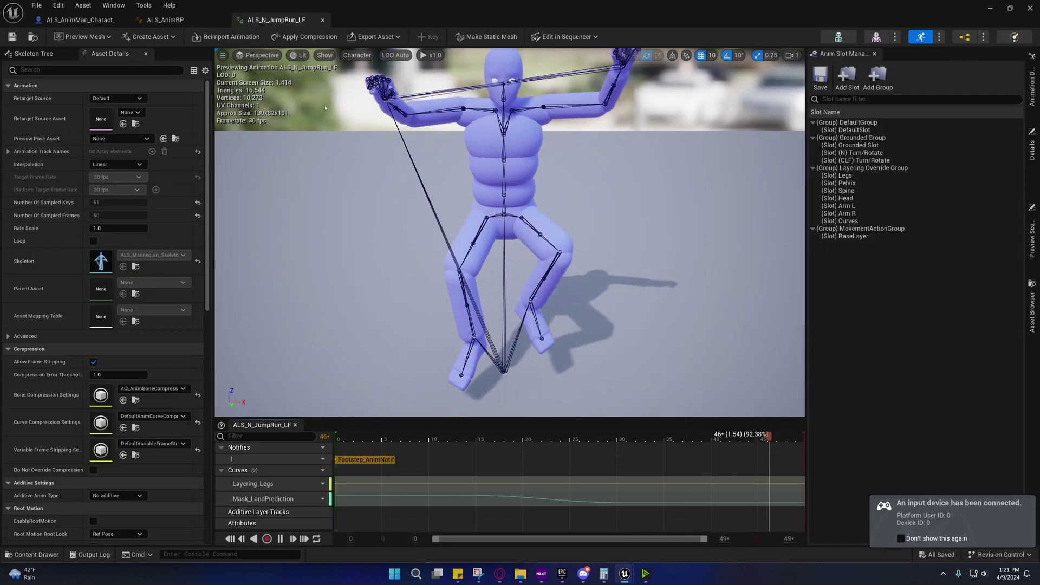
- Open the ALS_N_Transition_L animation sequence from the Base/Transitions folder of AnimationExamples
click(34, 554)
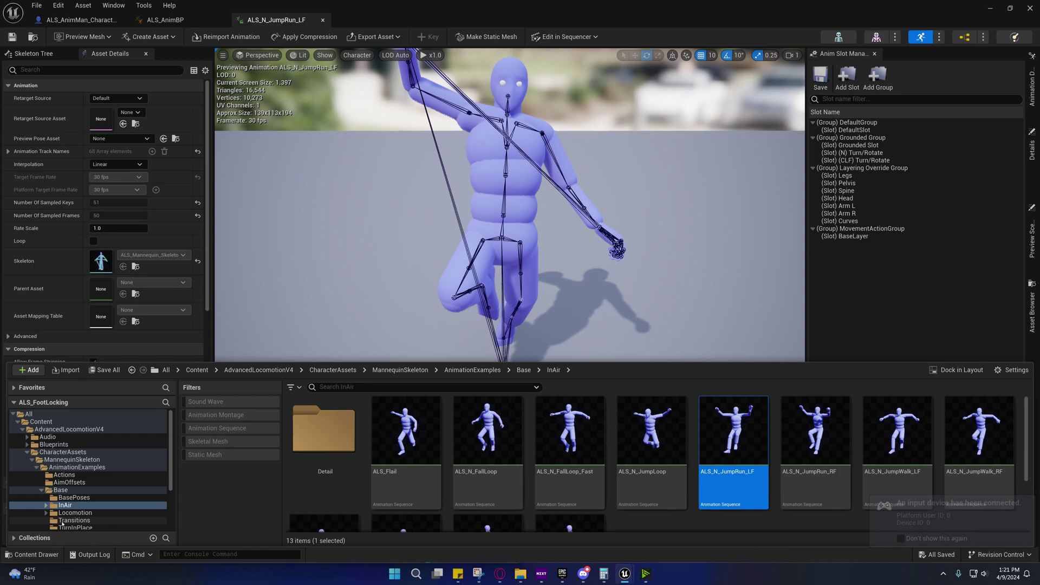
scroll(61, 521, down, 3)
click(74, 460)
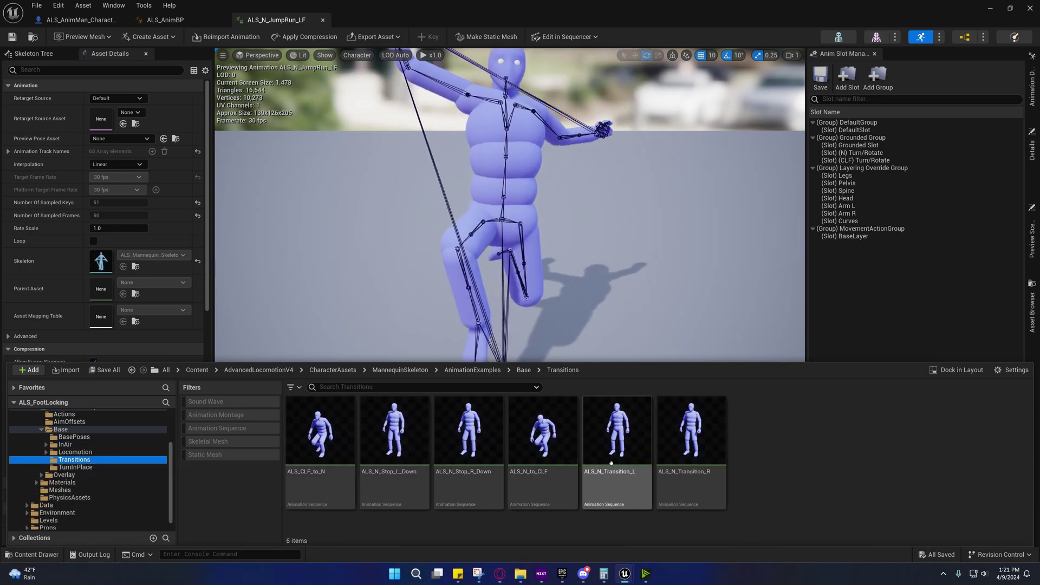
click(623, 438)
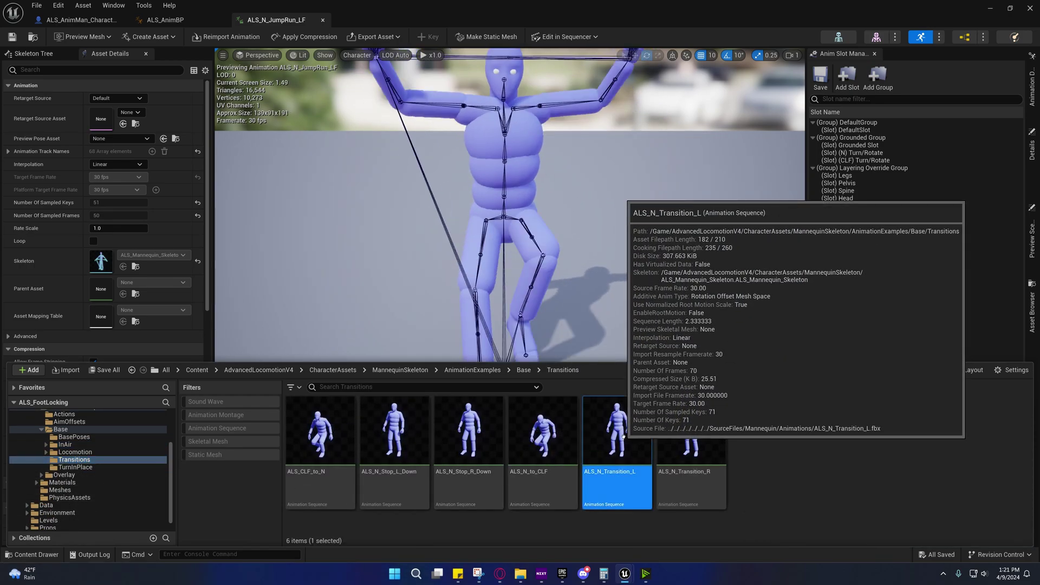
double_click(624, 438)
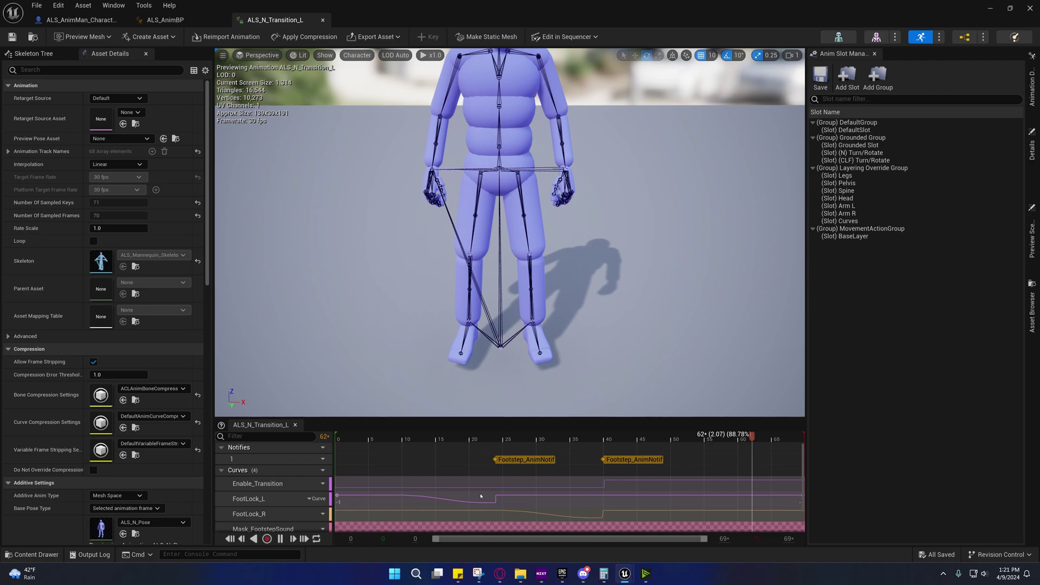
- Open the FootLock_L curve in an enlarged Curve Editor and inspect the keys around its drop and sharp rise
double_click(477, 500)
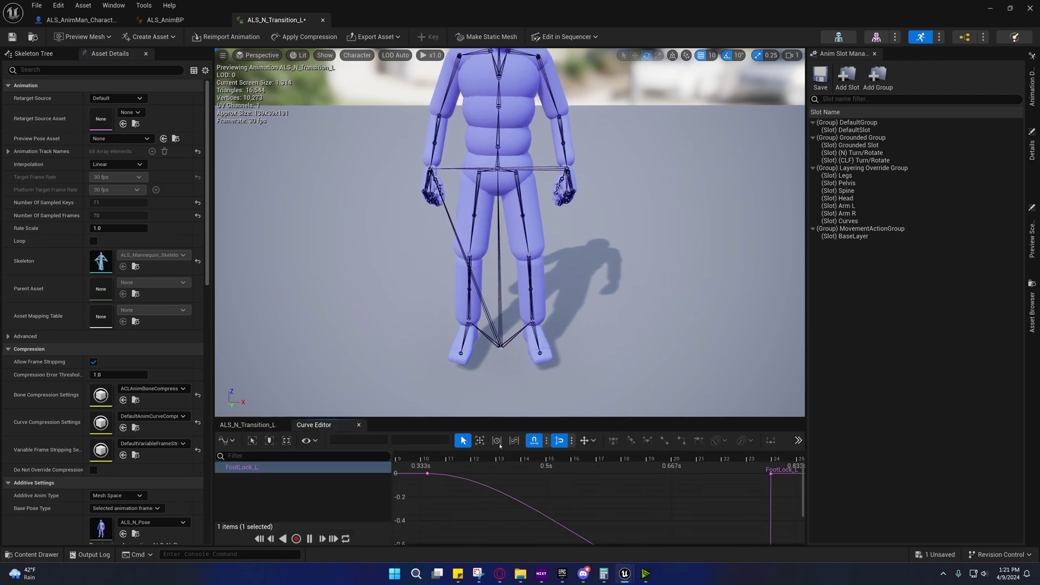
drag(501, 421, 501, 222)
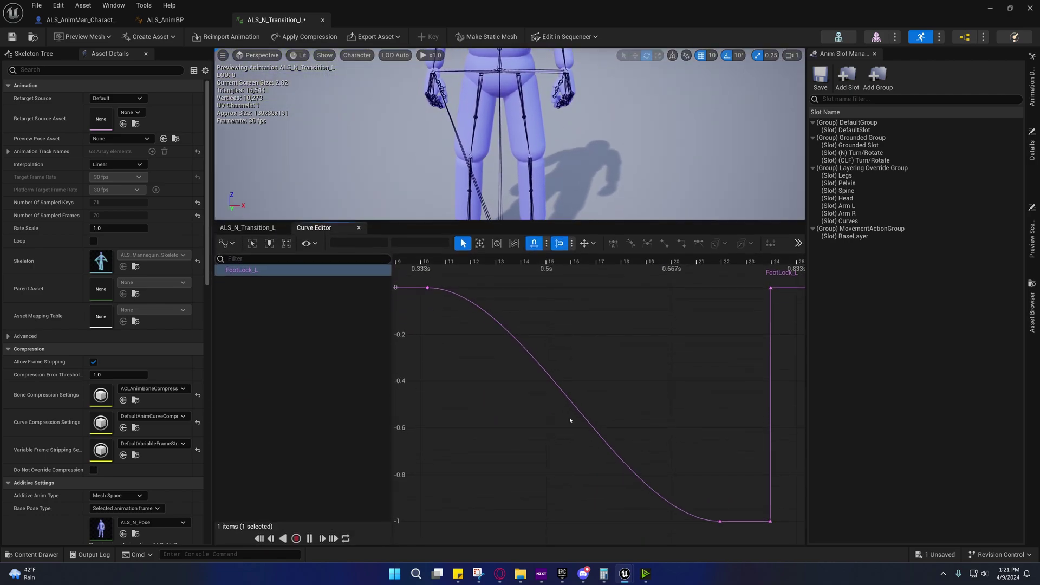
click(722, 521)
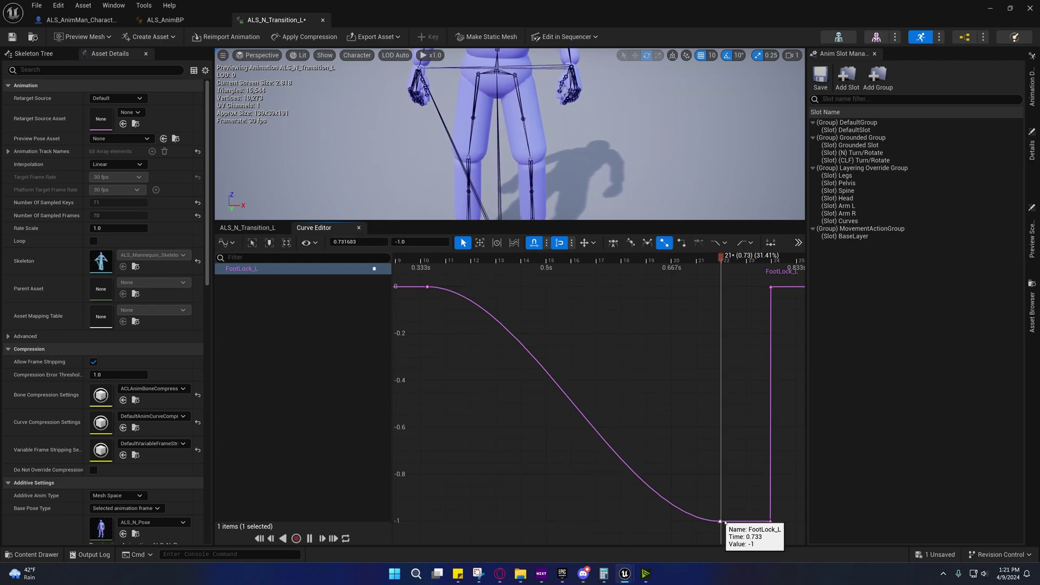
mouse_move(772, 523)
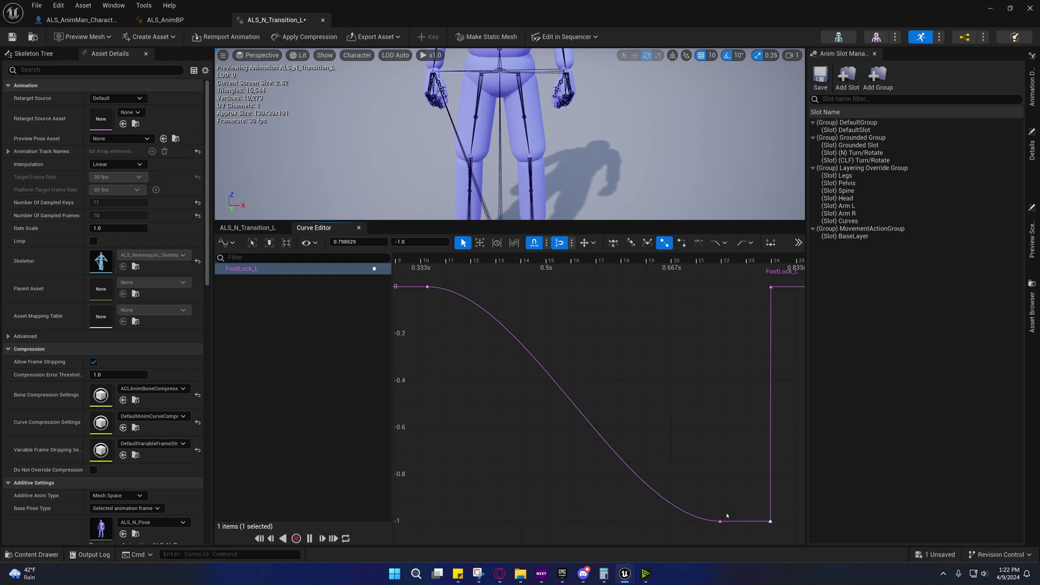
click(771, 288)
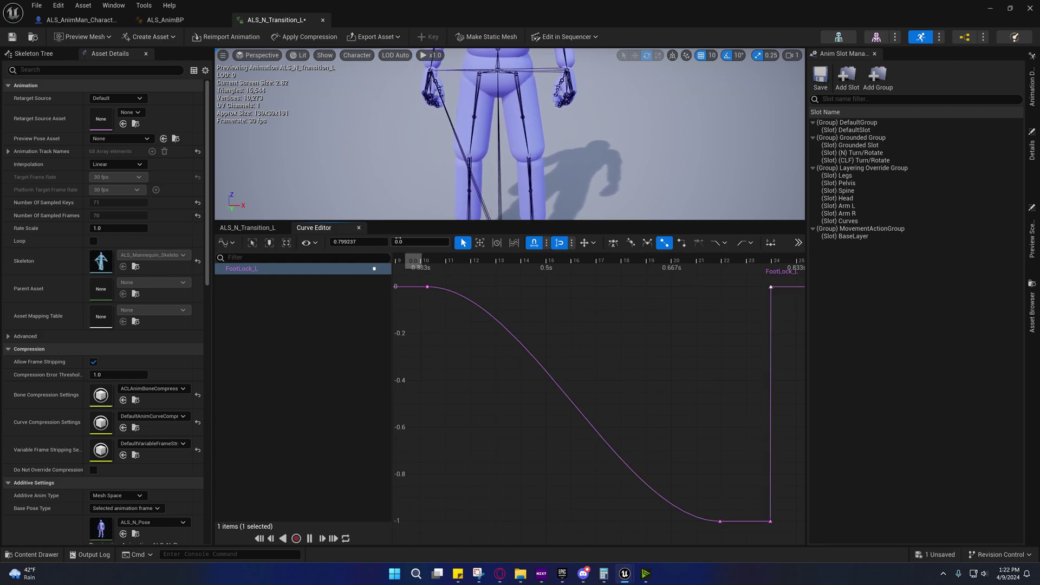
- Scrub the animation along the FootLock_L curve and examine its full shape before, during and after the dip
right_drag(681, 355, 524, 357)
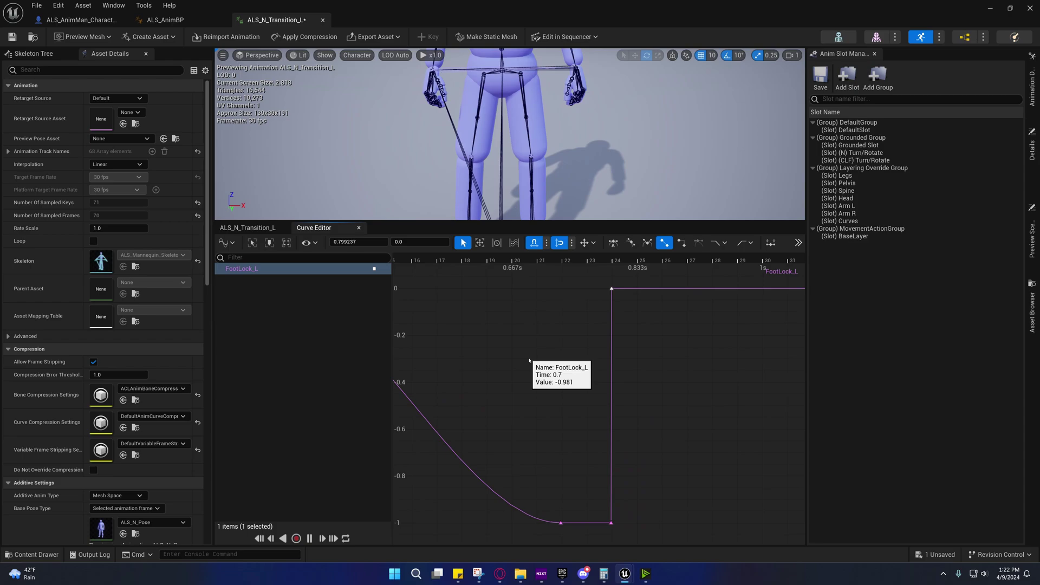
drag(616, 260, 617, 259)
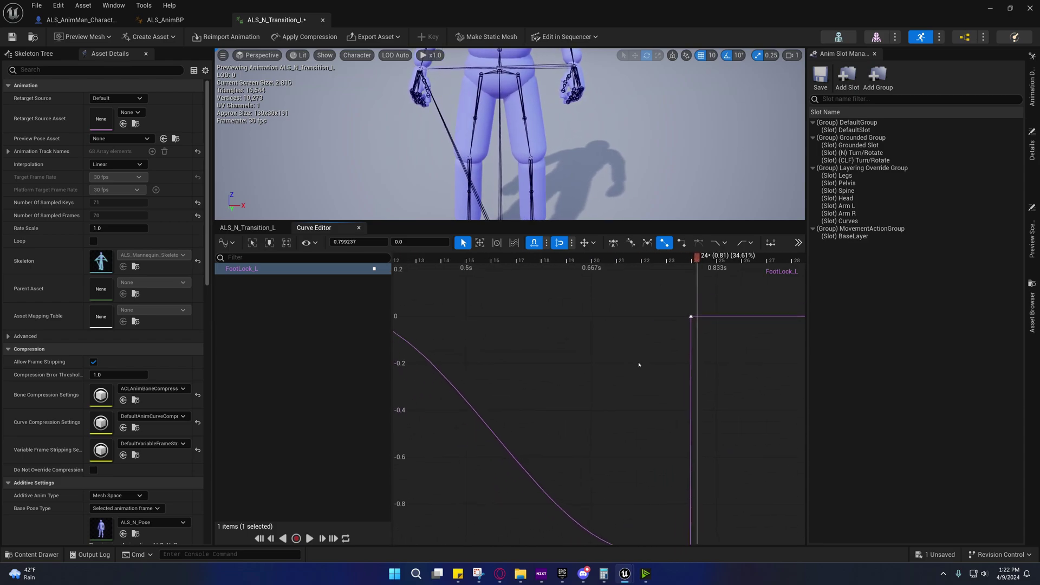
right_drag(639, 364, 699, 304)
right_drag(559, 360, 604, 375)
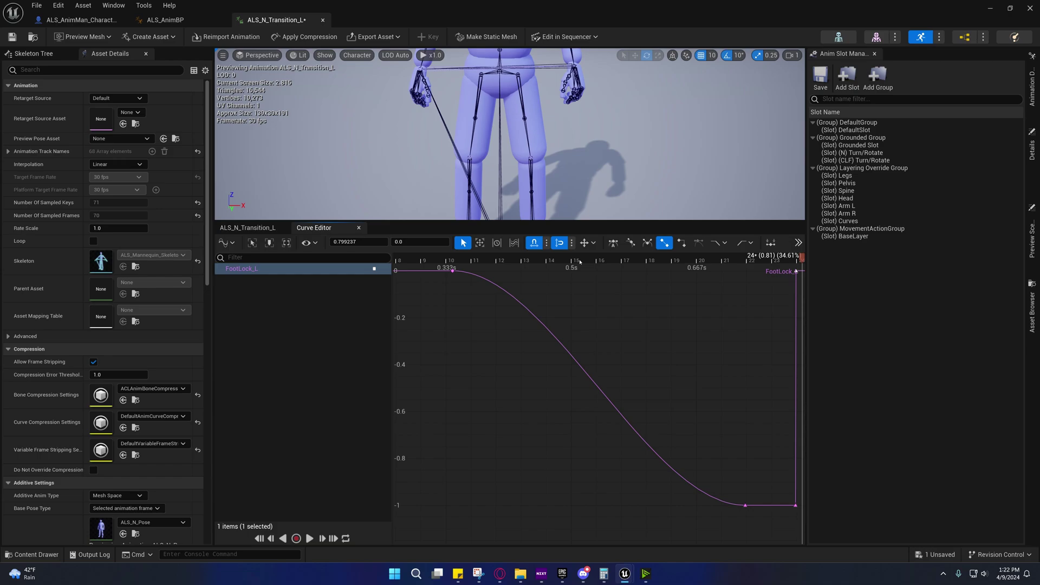
drag(579, 262, 421, 262)
right_drag(433, 295, 472, 363)
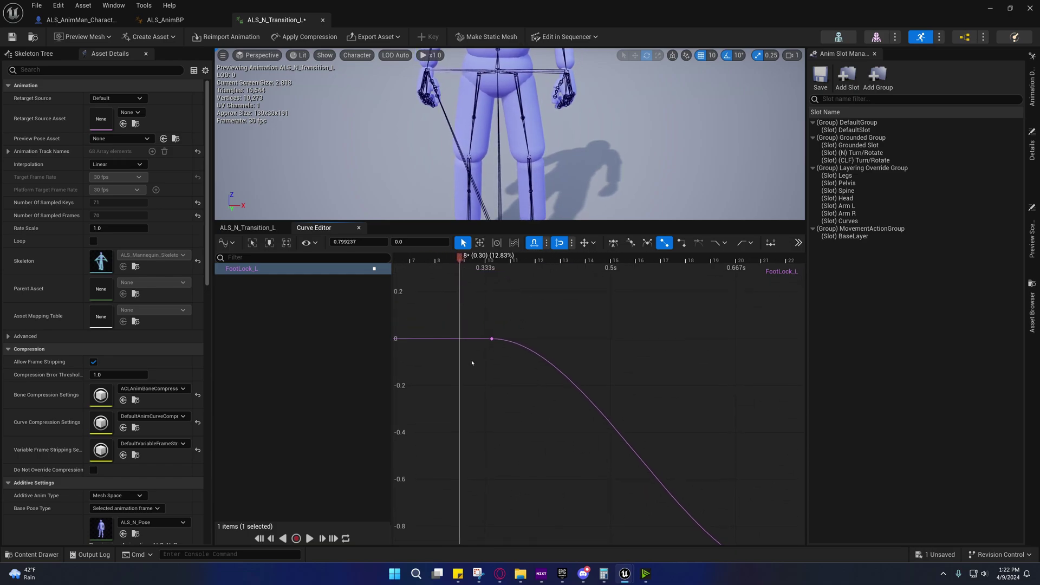
scroll(472, 363, down, 4)
mouse_move(556, 409)
right_down()
mouse_move(475, 373)
mouse_move(556, 407)
right_up()
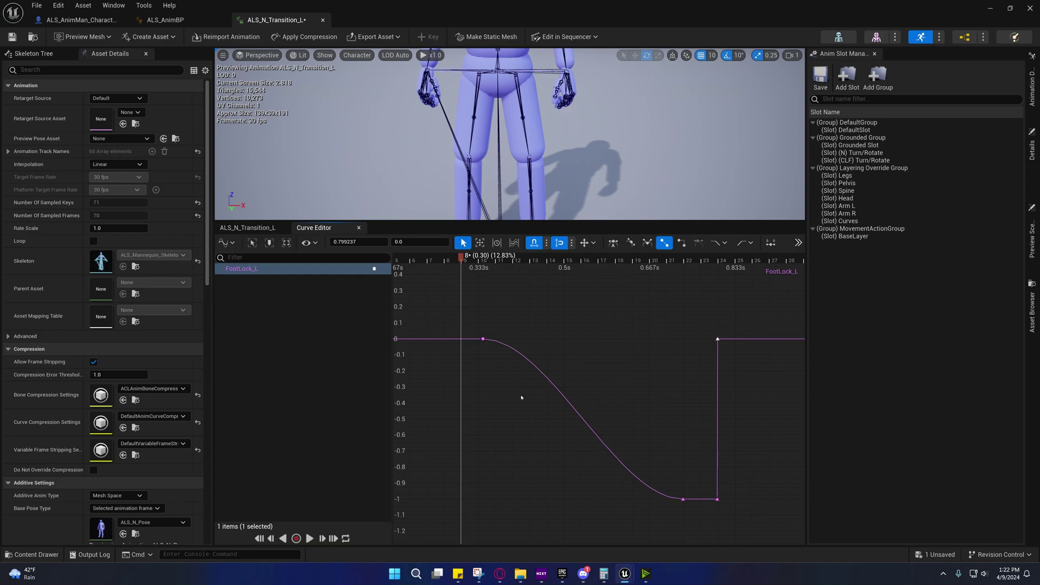
right_drag(586, 390, 556, 401)
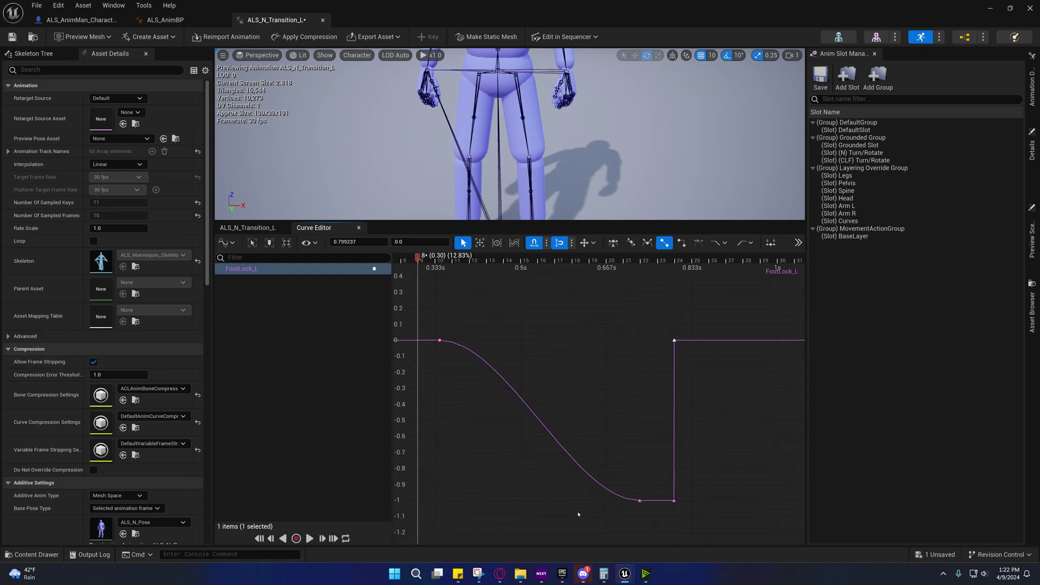
mouse_move(624, 573)
mouse_move(607, 550)
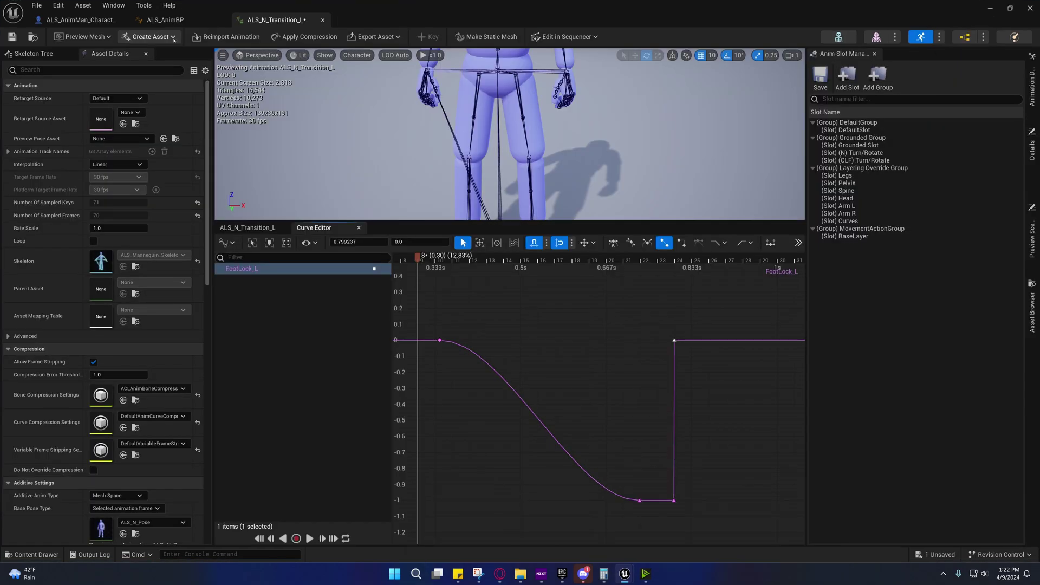
- Switch to ALS_AnimBP, look over the (N) Stop States graph and open the Land (state) graph
click(165, 19)
right_drag(379, 242, 291, 270)
scroll(367, 228, up, 2)
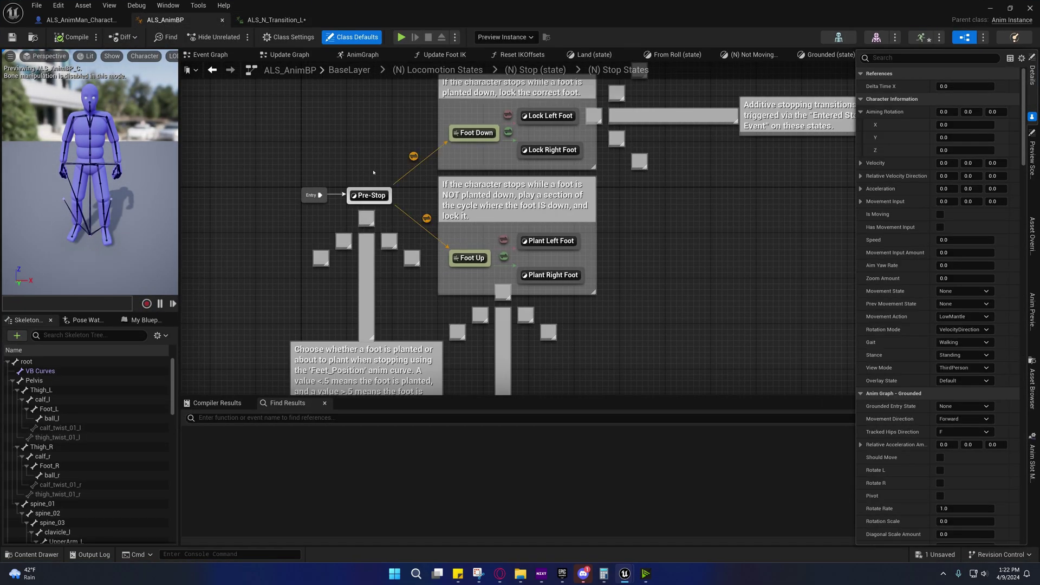
click(595, 54)
scroll(591, 246, down, 2)
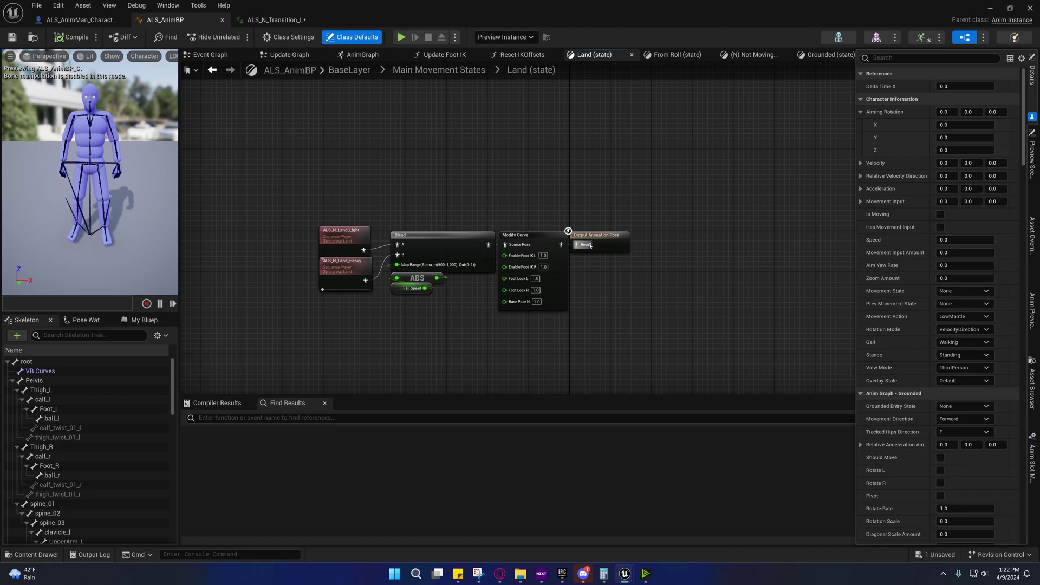
- Examine the foot IK and foot lock inputs of the Modify Curve node in the Land (state) graph
right_drag(590, 245, 528, 180)
scroll(462, 217, up, 3)
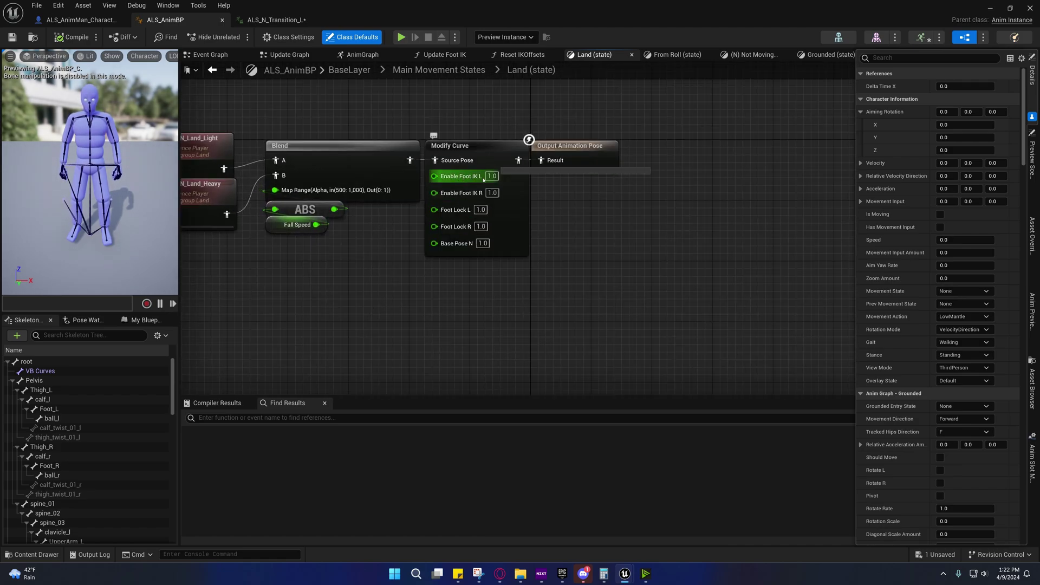
- Pass through From Roll (state) to the (N) Not Moving (state) graph and examine the Modify Curve node's Foot Lock L and Foot Lock R inputs
click(678, 54)
click(745, 56)
right_drag(598, 206, 449, 206)
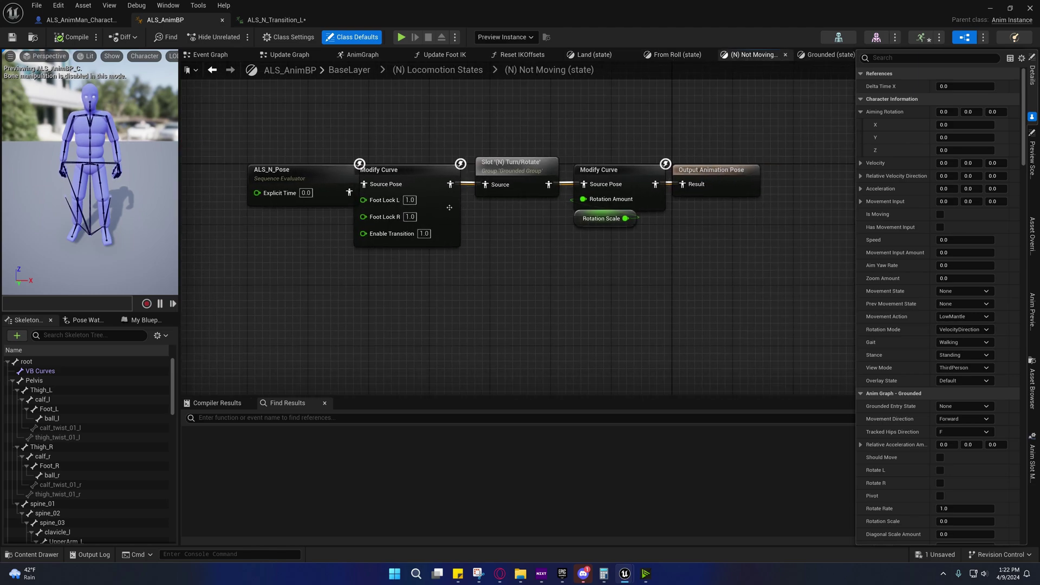
click(410, 200)
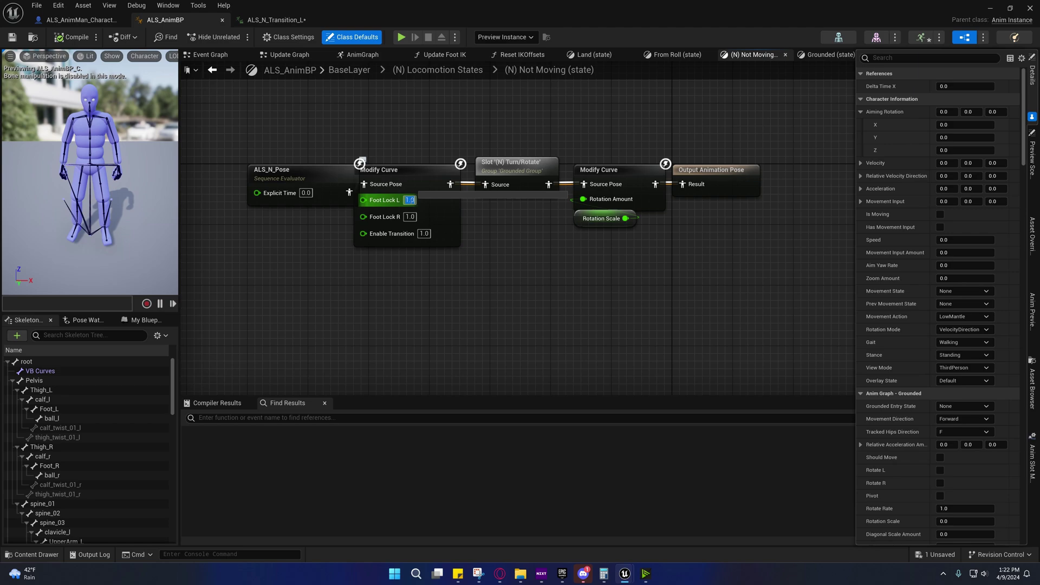
right_drag(428, 283, 521, 296)
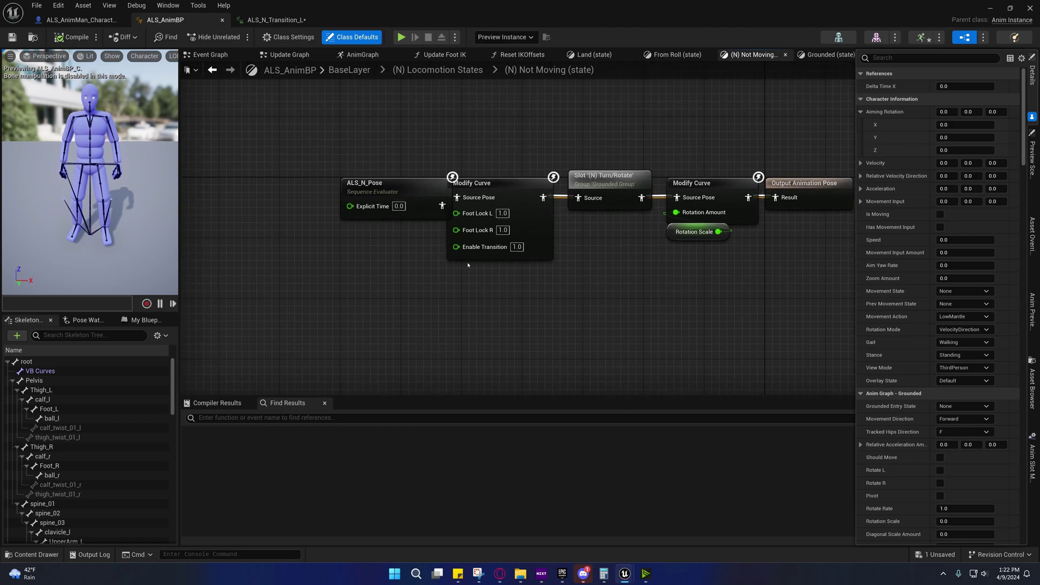
right_drag(516, 342, 448, 342)
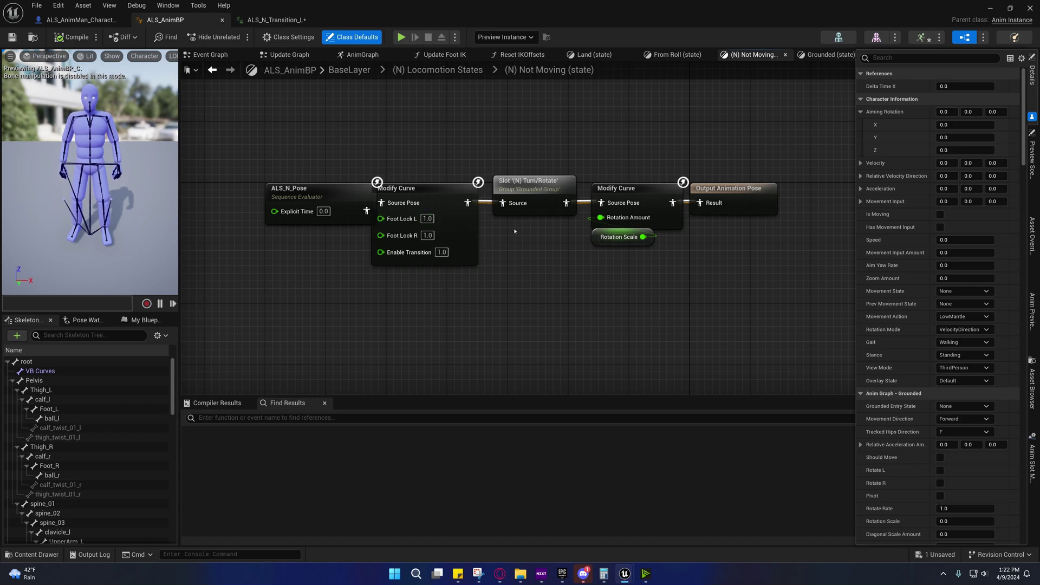
right_drag(487, 280, 538, 282)
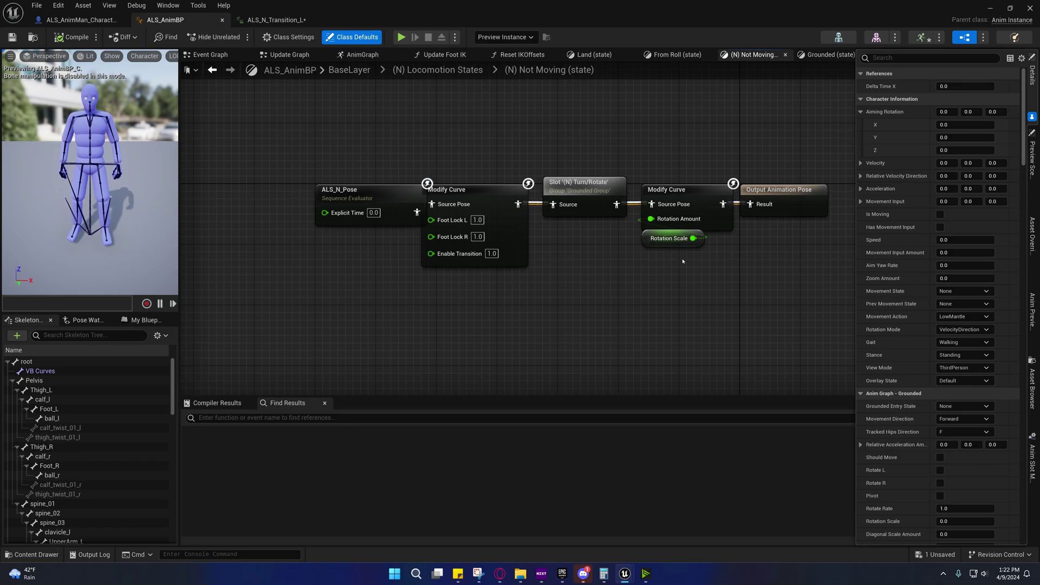
right_drag(632, 310, 562, 287)
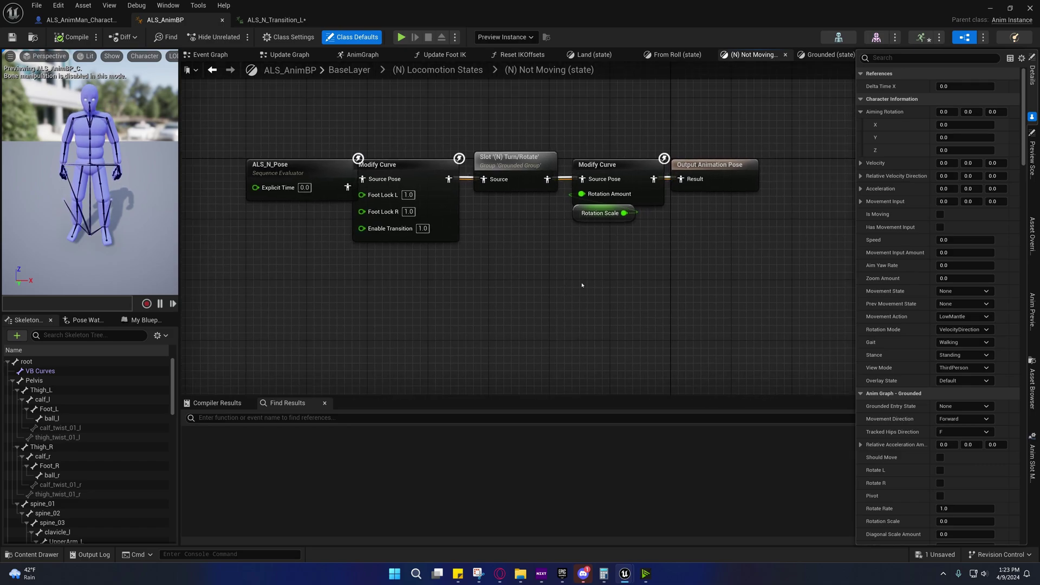